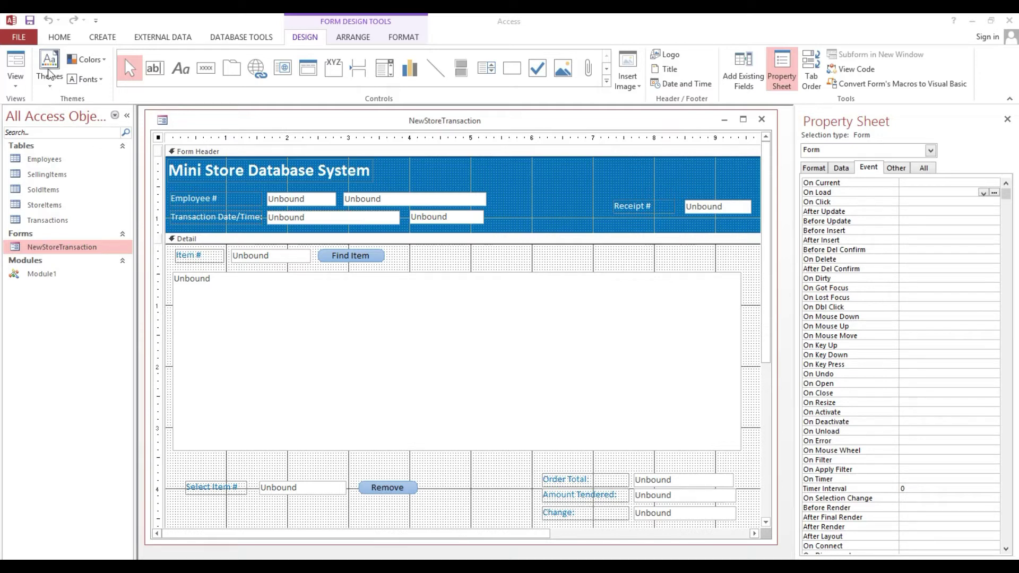
- Switch the NewStoreTransaction form to Form view and try the Employee # and employee name fields
left_click(16, 59)
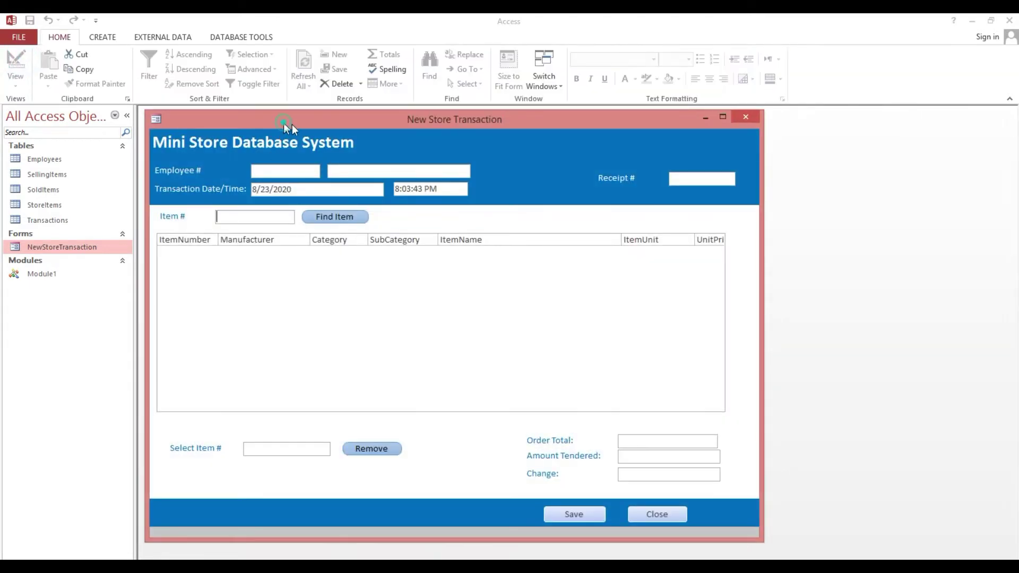
left_click_drag(292, 123, 306, 111)
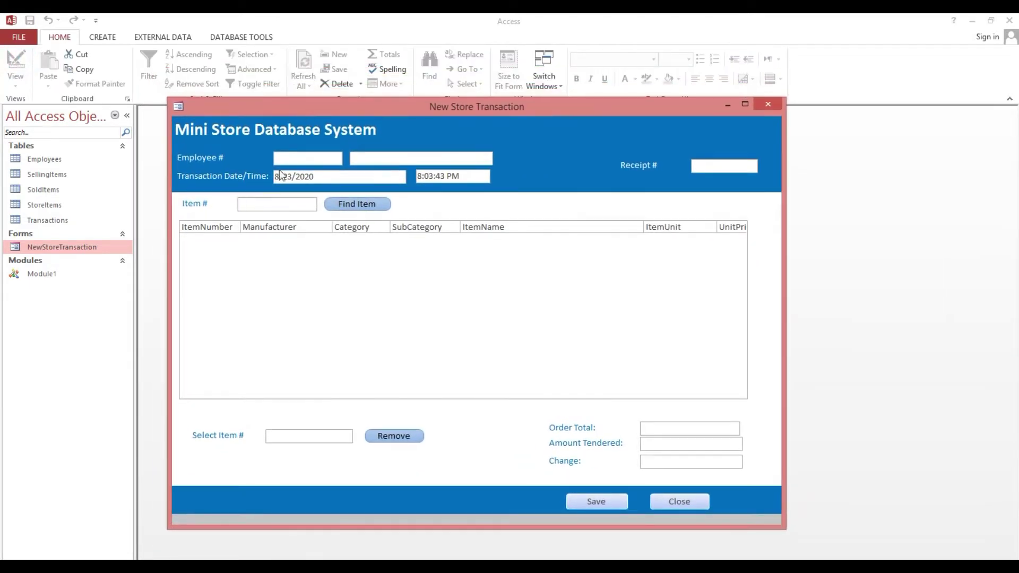
left_click(292, 160)
left_click(365, 159)
left_click(474, 160)
- Go to the Item # field and run the Find Item search
mouse_move(653, 103)
left_mouse_down()
mouse_move(709, 126)
mouse_move(578, 87)
mouse_move(667, 145)
mouse_move(677, 128)
mouse_move(641, 110)
left_mouse_up()
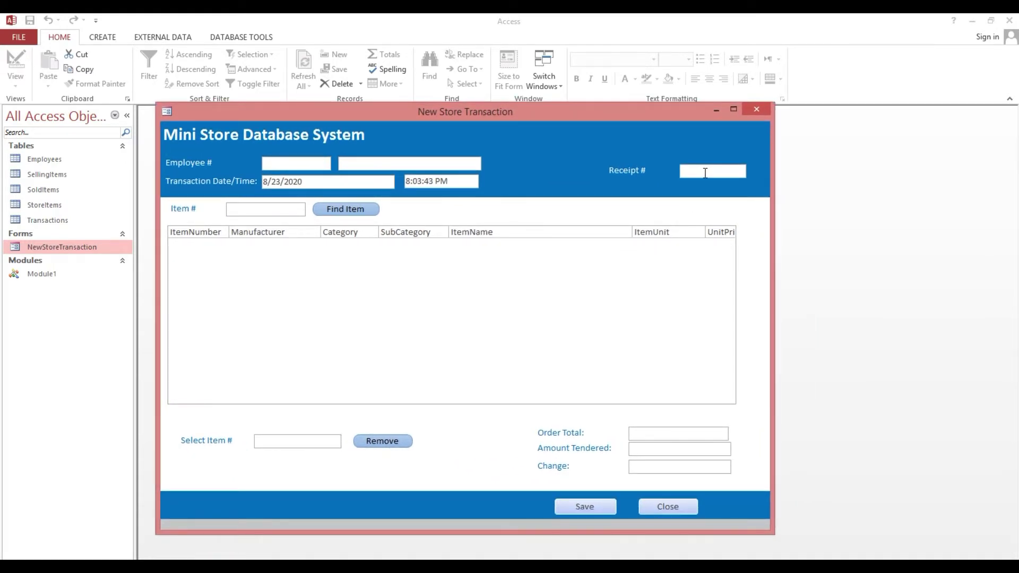
left_click_drag(626, 112, 642, 104)
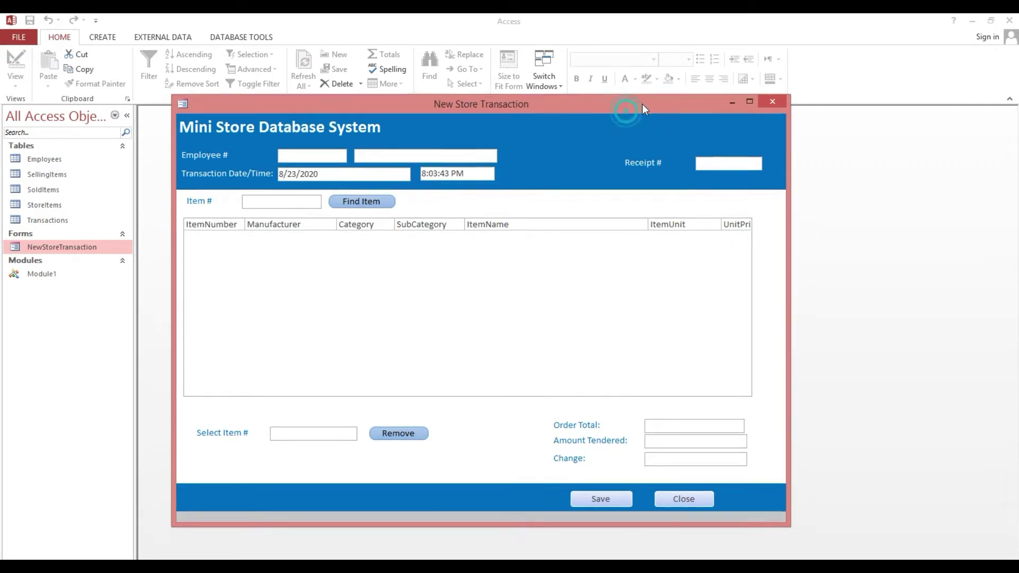
left_click(259, 202)
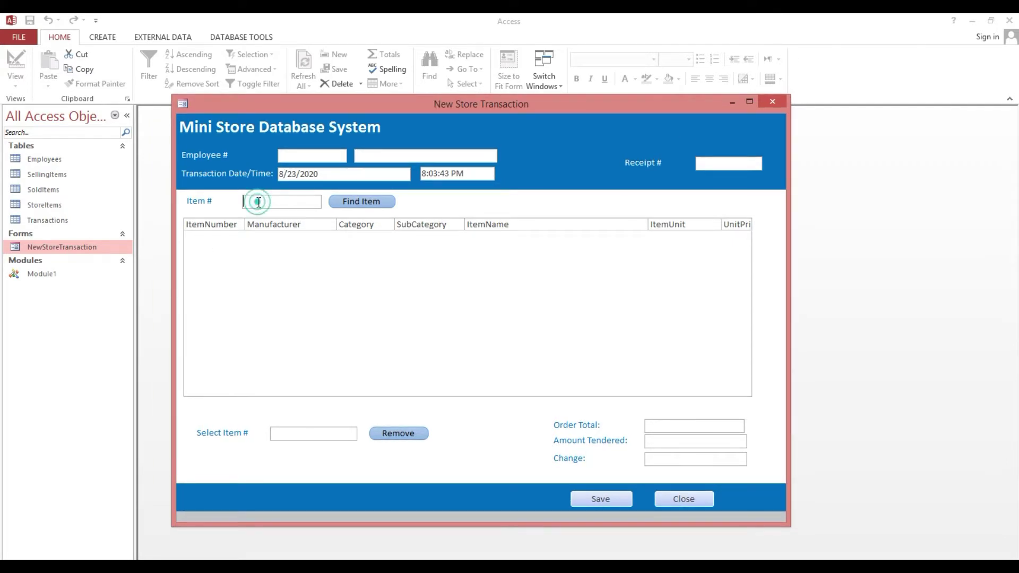
left_click(354, 207)
double_click(55, 205)
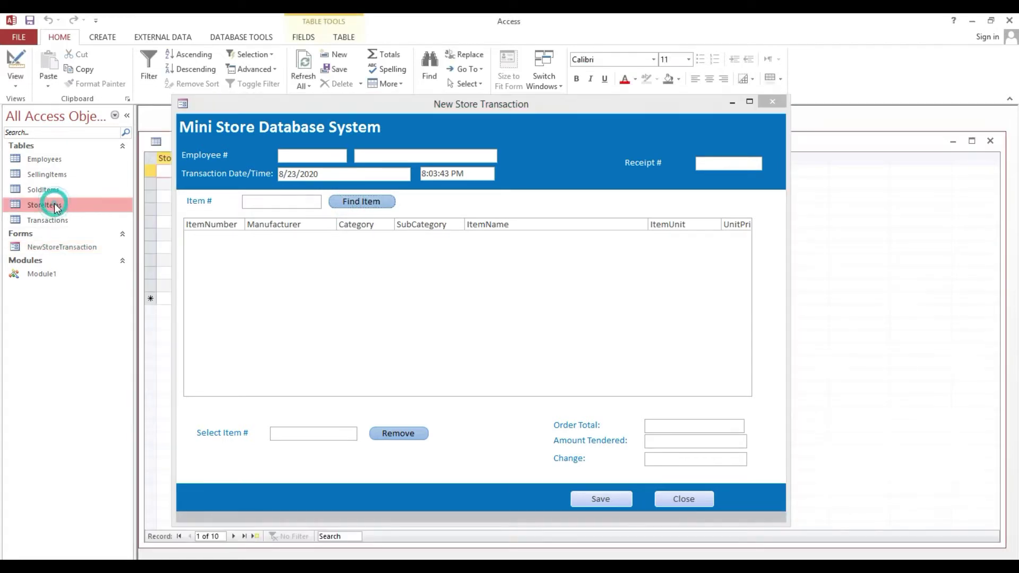
left_click_drag(252, 106, 254, 248)
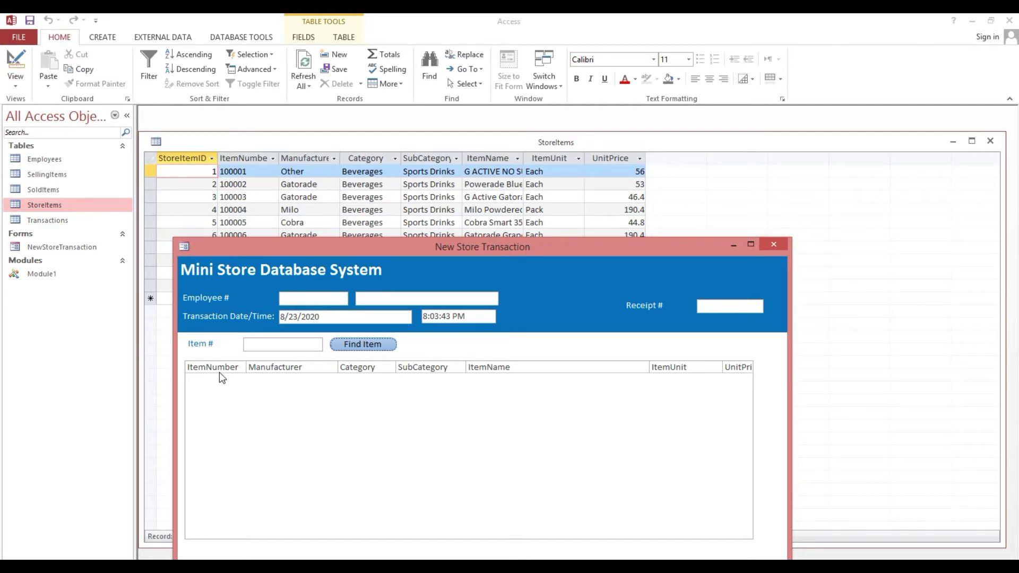
left_click_drag(298, 255, 334, 145)
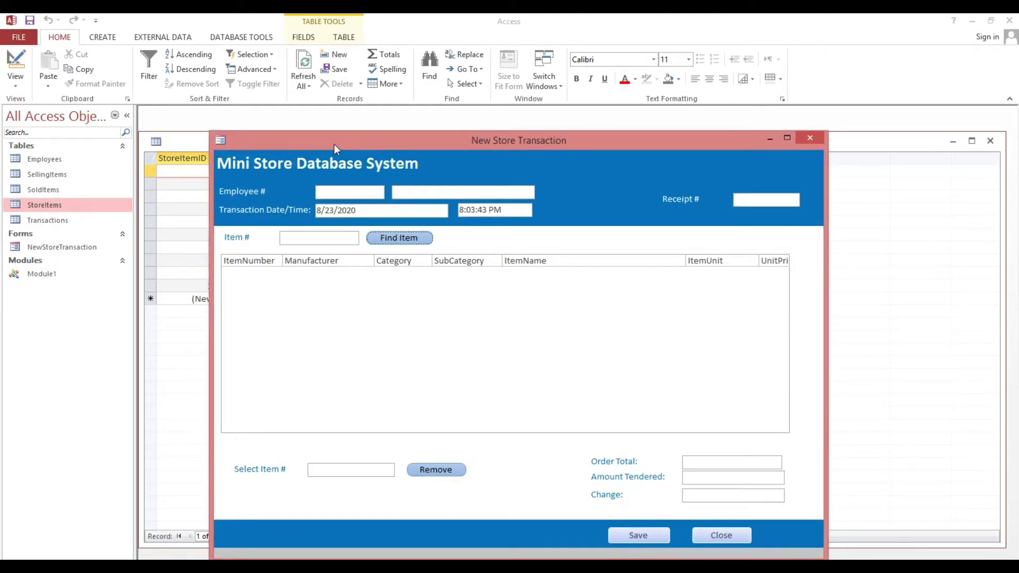
left_click(279, 279)
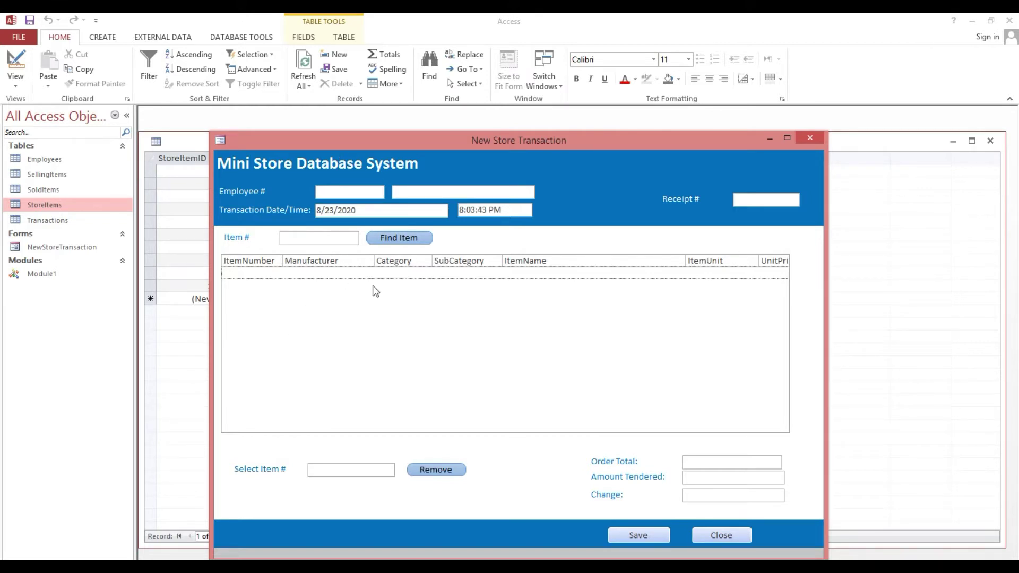
left_click(325, 271)
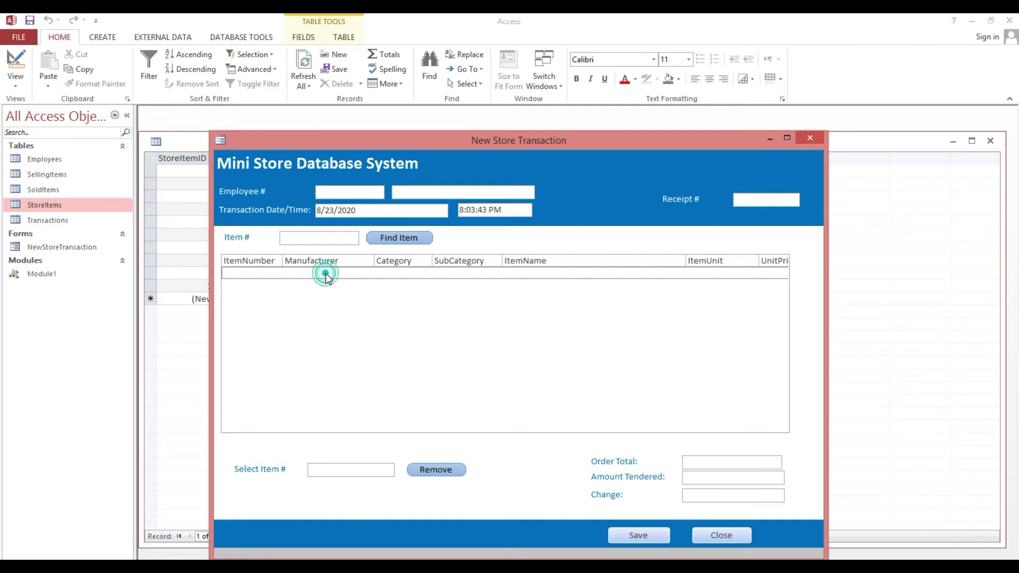
left_click(341, 472)
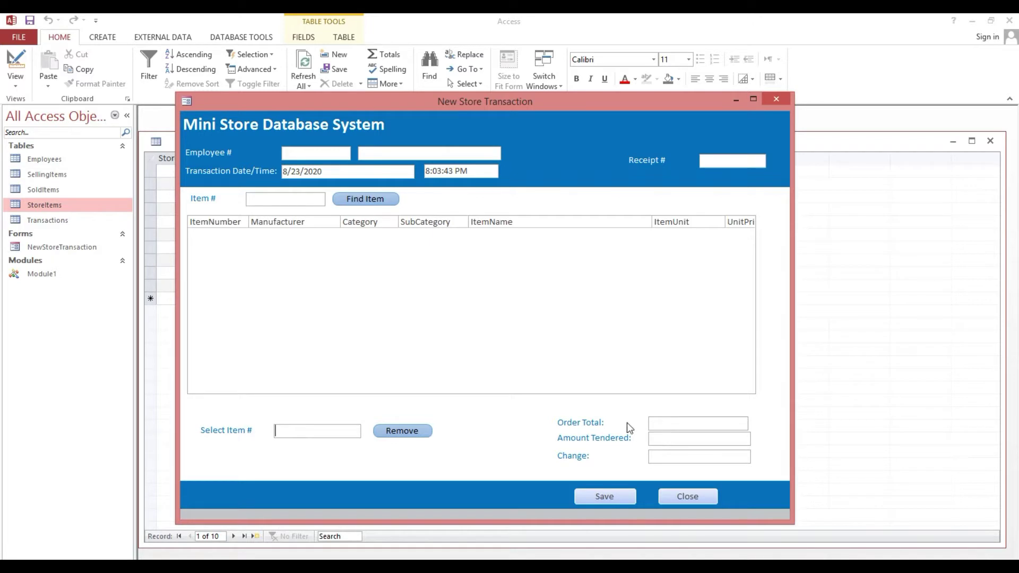
left_click(668, 442)
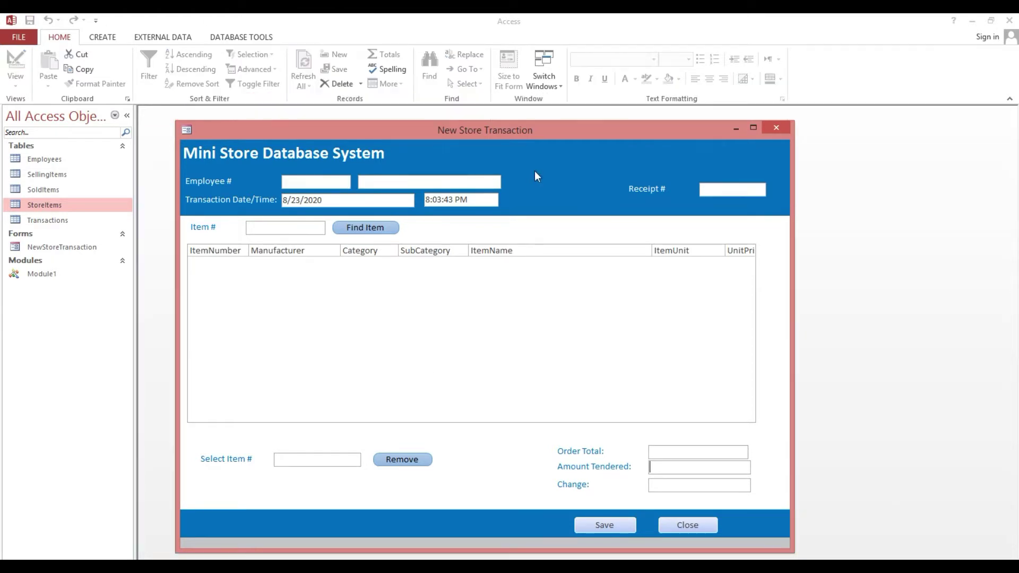
- Toggle the form between Design and Form view, ending in Design view
right_click(535, 160)
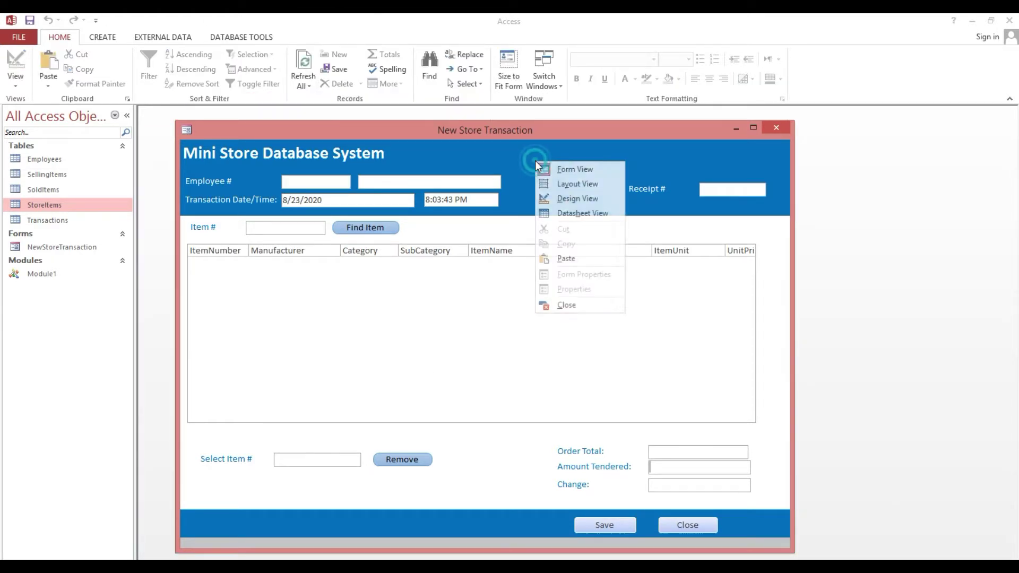
left_click(550, 198)
left_click_drag(450, 133, 428, 133)
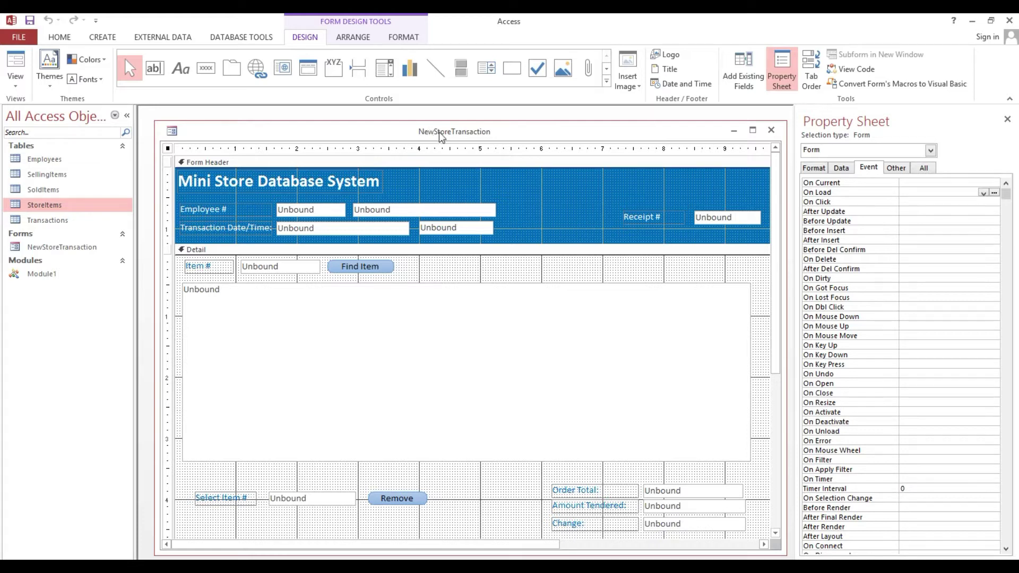
left_click(8, 79)
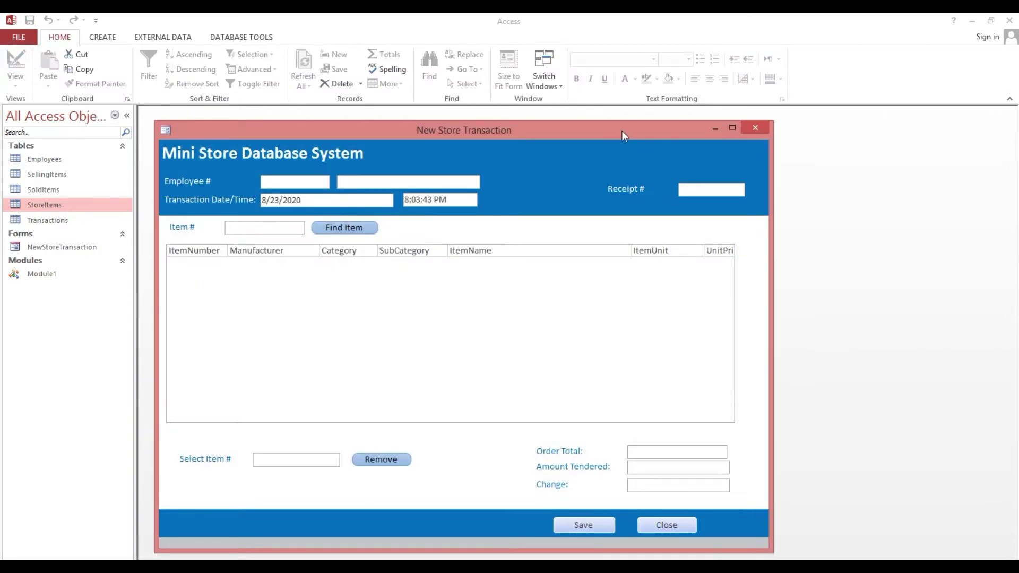
left_click_drag(622, 131, 654, 121)
right_click(617, 137)
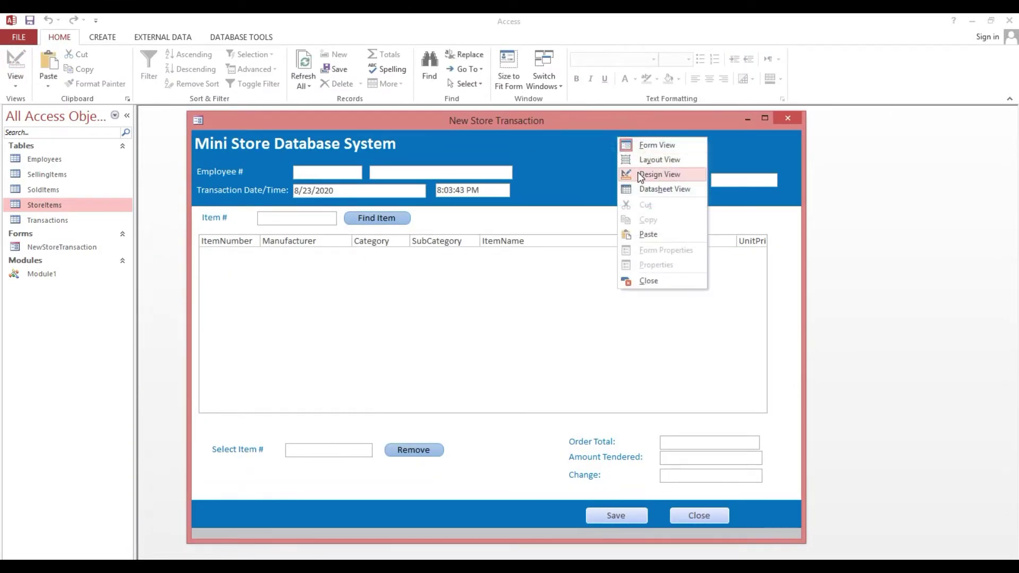
left_click(640, 177)
- Look over the GetReceiptNumber code in the VBA editor, then return to the form design
key("alt+F11")
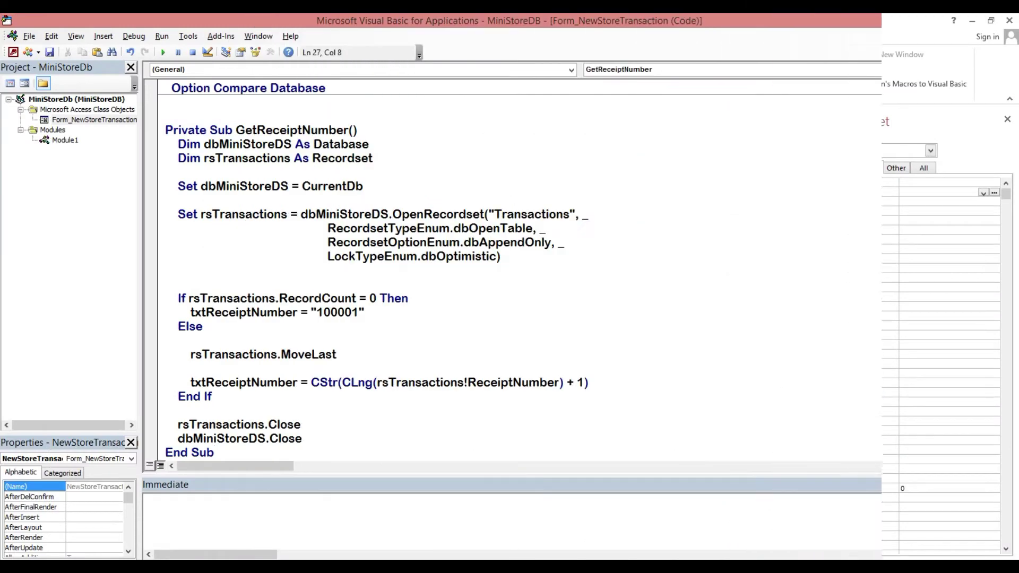
left_click(227, 109)
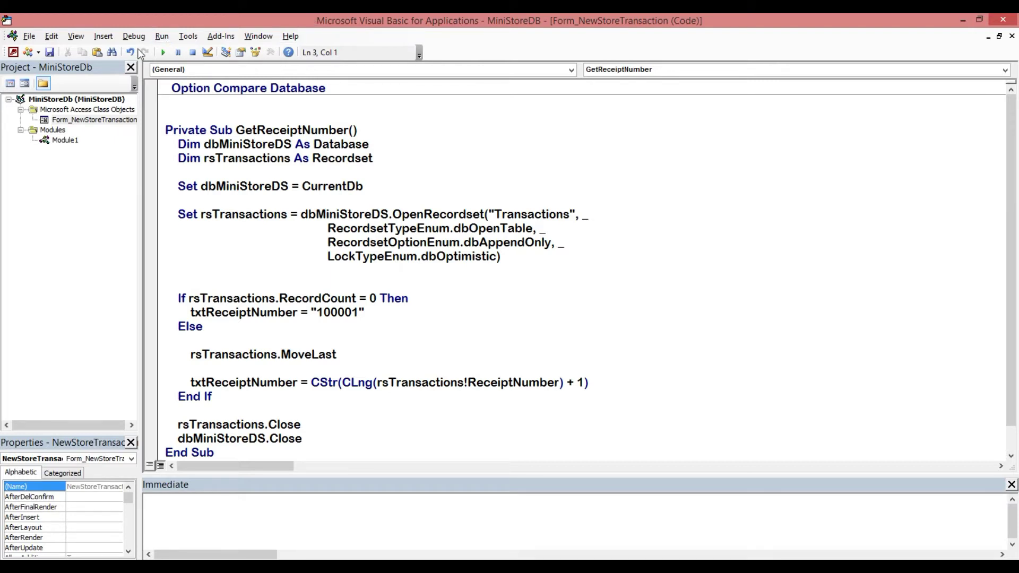
left_click(13, 52)
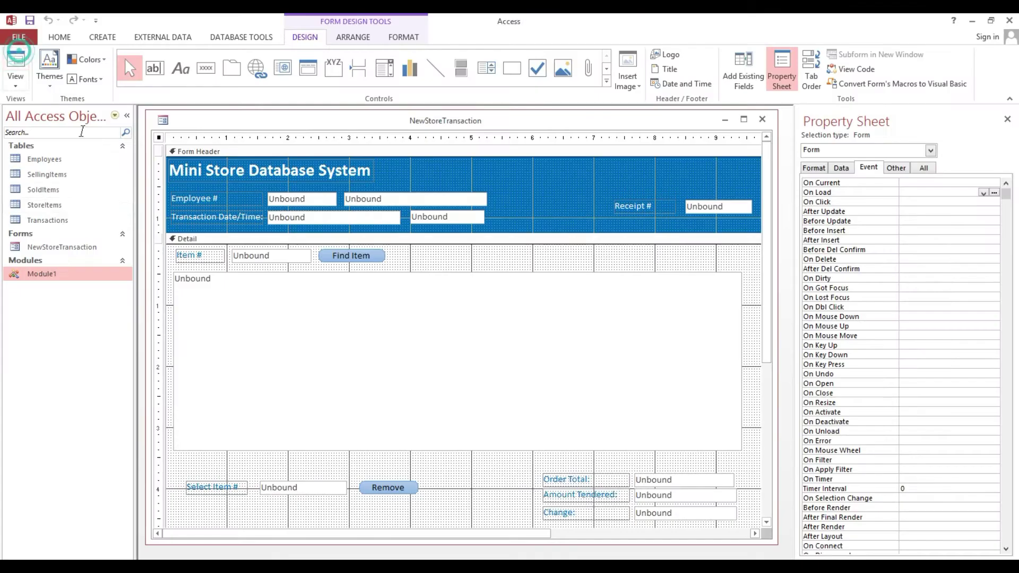
- Open the Transactions table, confirm it holds no records, and close it
double_click(56, 222)
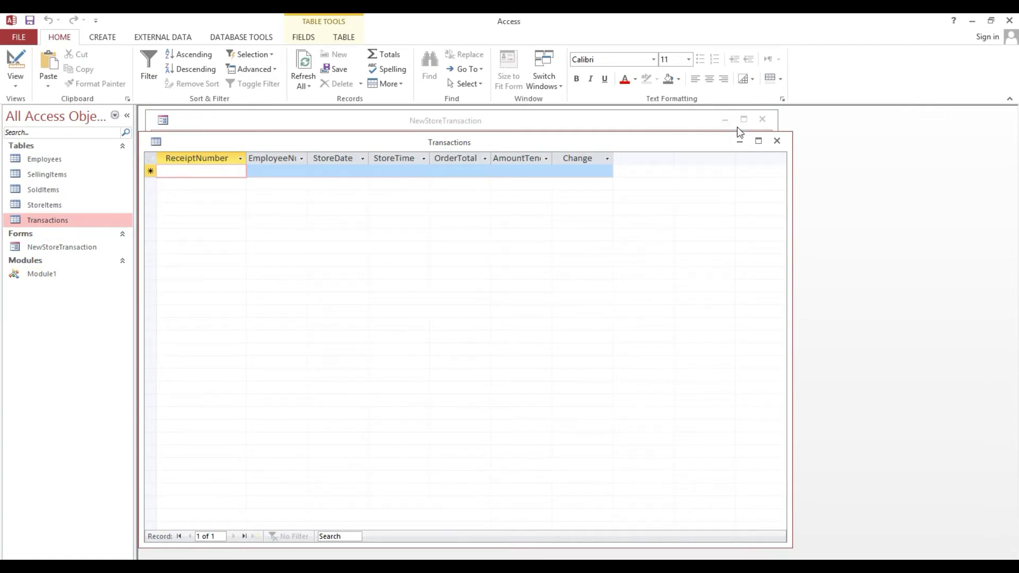
left_click(777, 141)
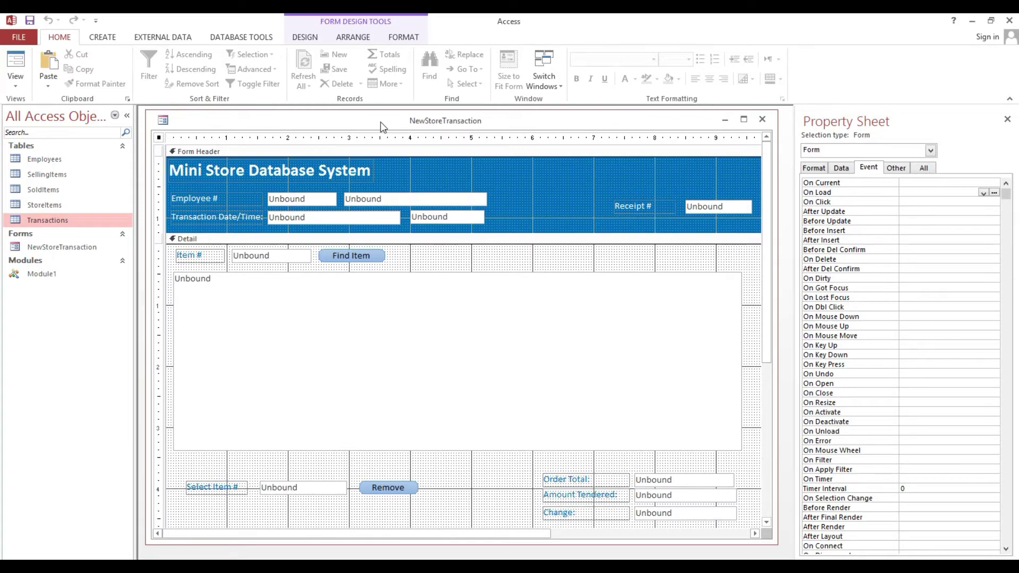
- Walk through GetReceiptNumber's starting receipt 100001, MoveLast call and Transactions recordset
key("alt+F11")
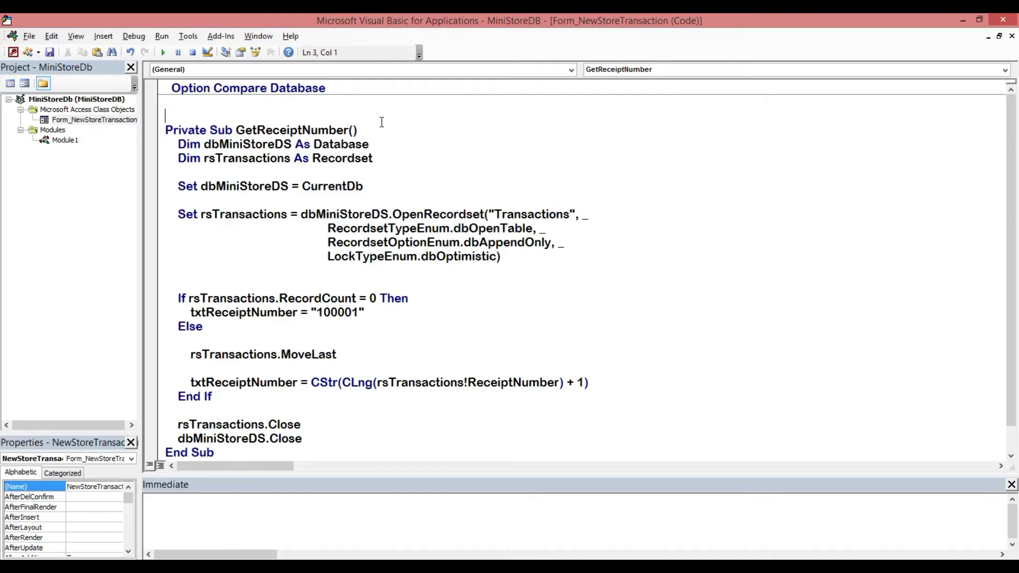
left_click_drag(315, 314, 361, 312)
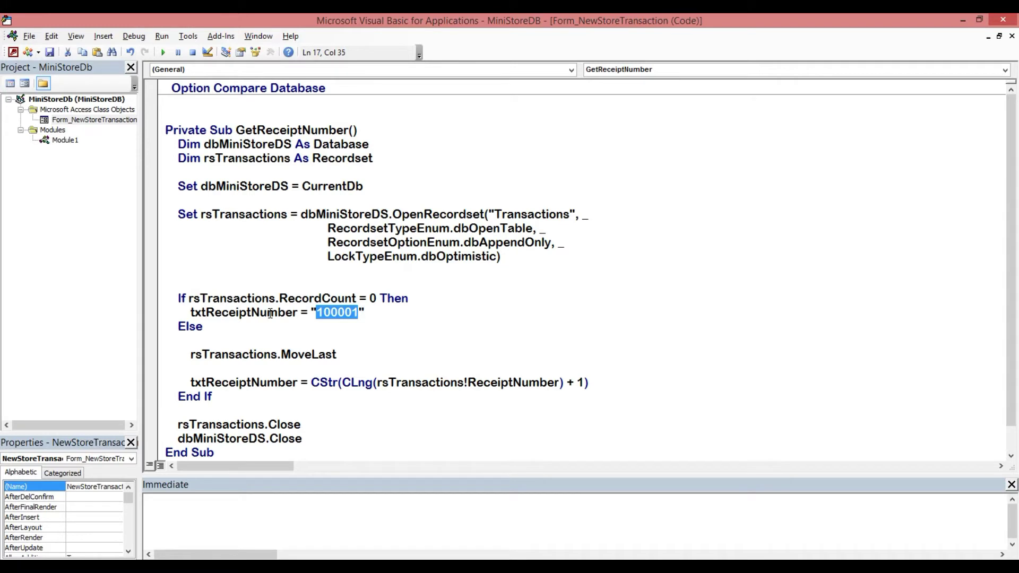
left_click_drag(317, 312, 369, 314)
left_click_drag(282, 359, 363, 359)
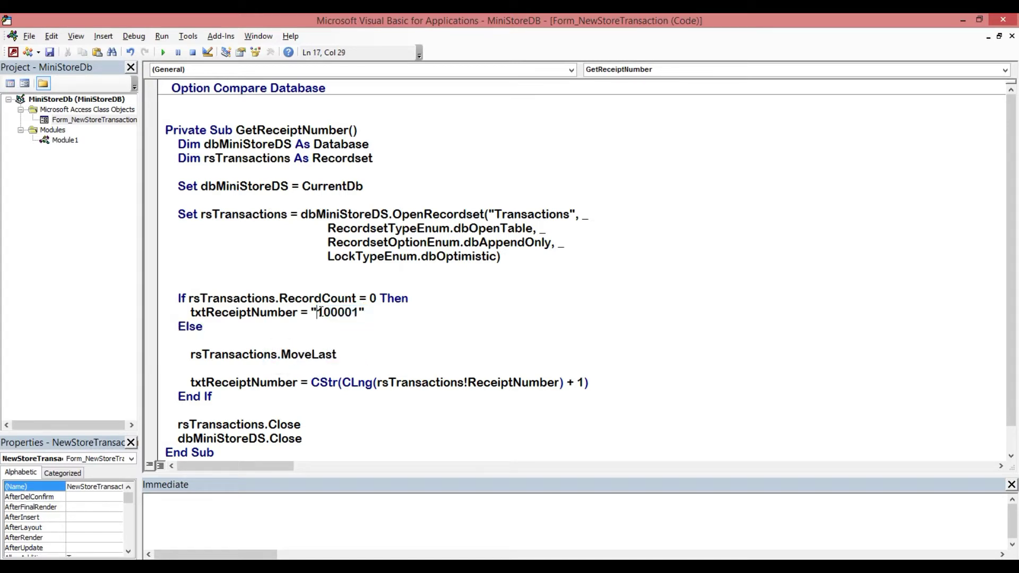
left_click_drag(316, 313, 355, 314)
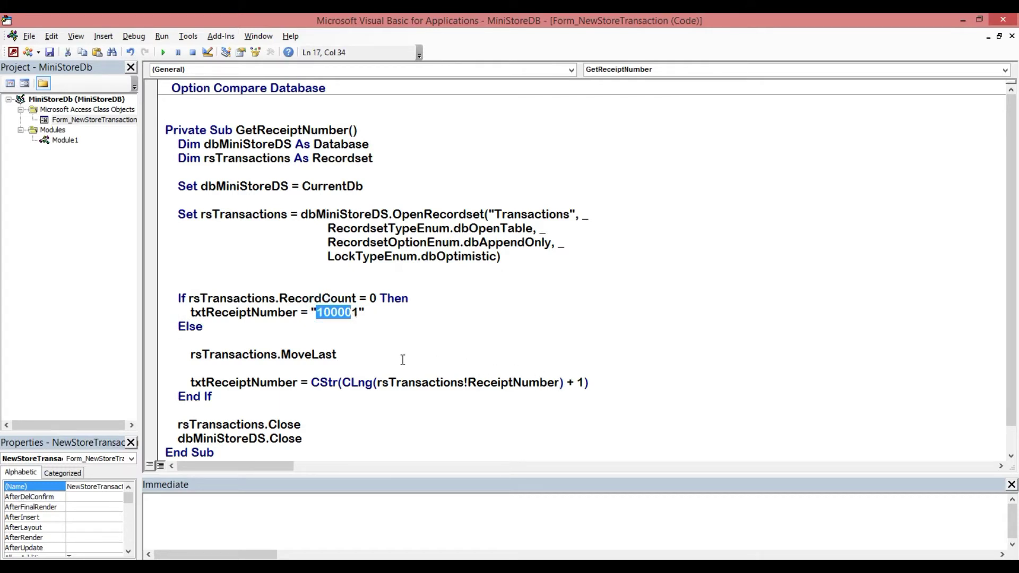
left_click(356, 312)
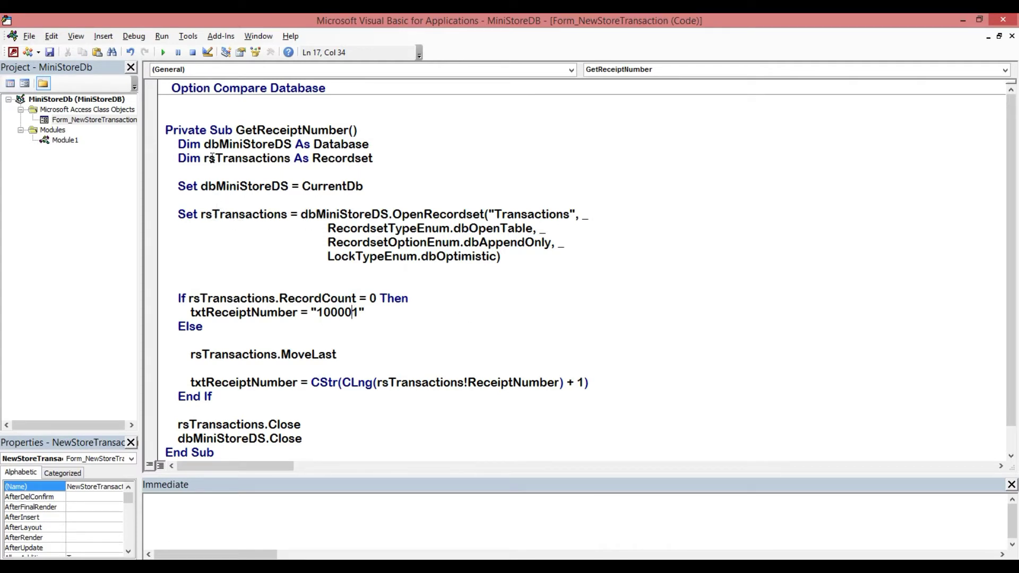
left_click_drag(203, 158, 295, 157)
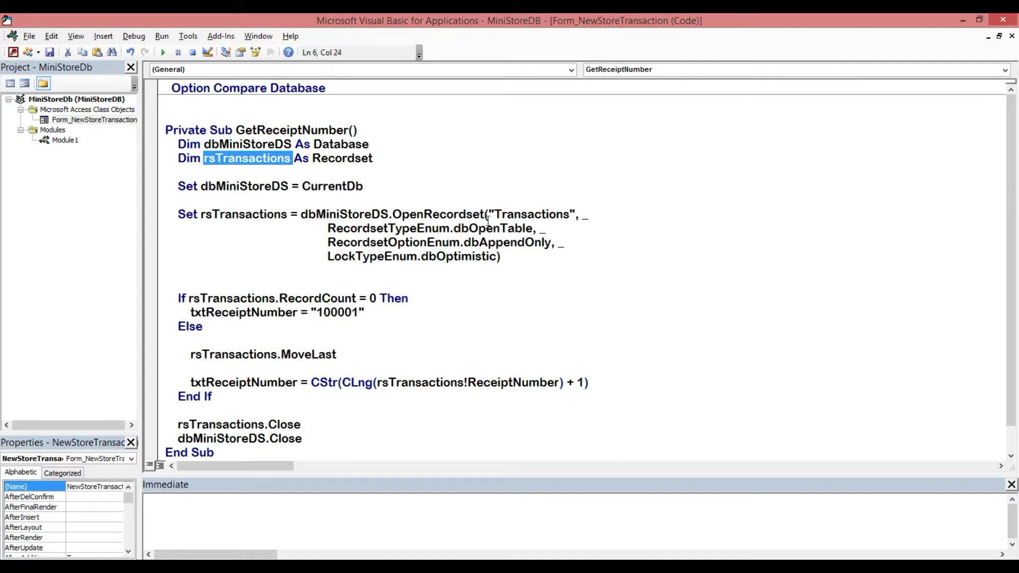
left_click_drag(494, 215, 570, 214)
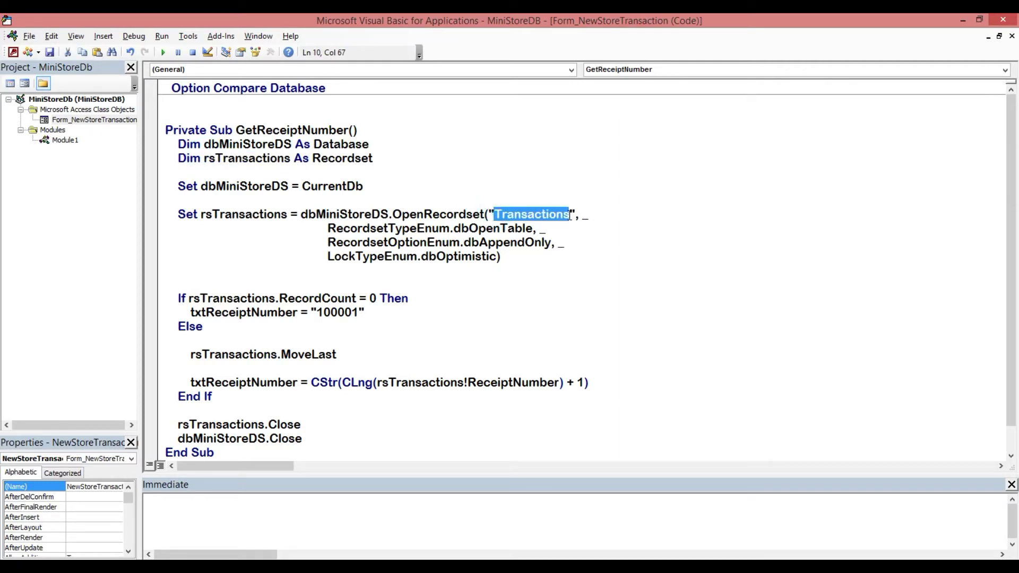
left_click(13, 52)
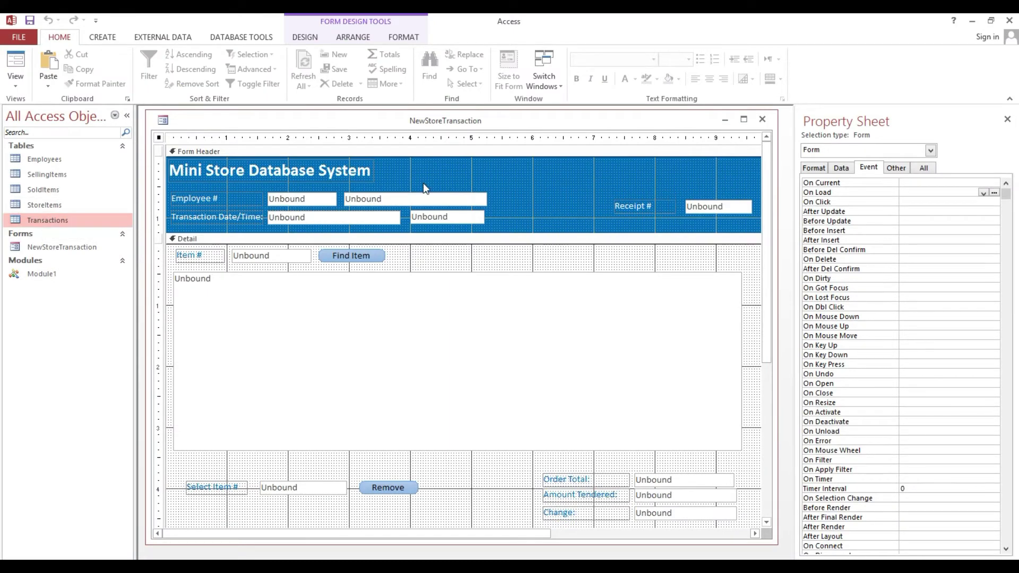
- Point out the GetReceiptNumber procedure name in the code module, then return to the form design
key("alt+F11")
left_click(449, 157)
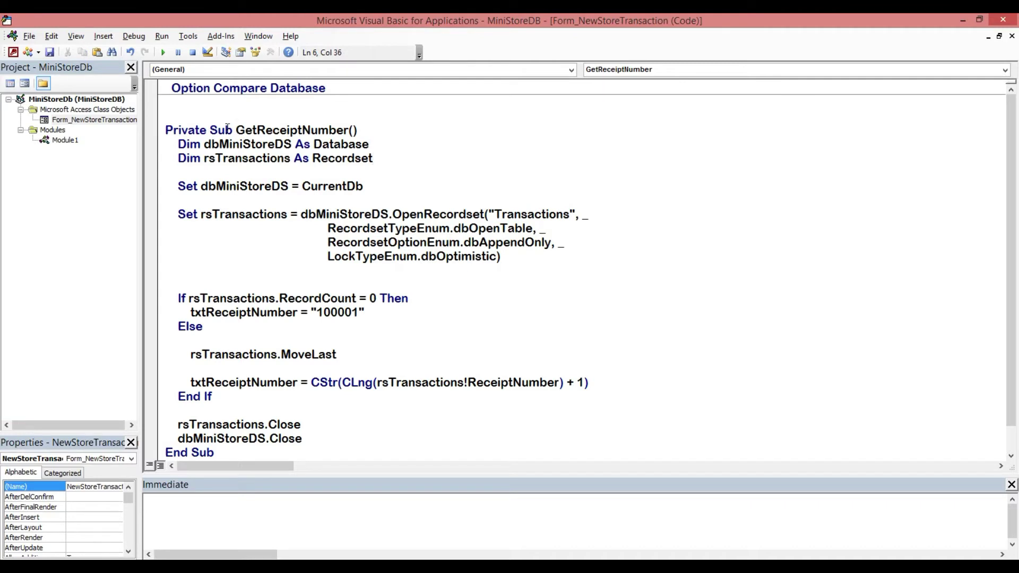
left_click_drag(237, 130, 346, 130)
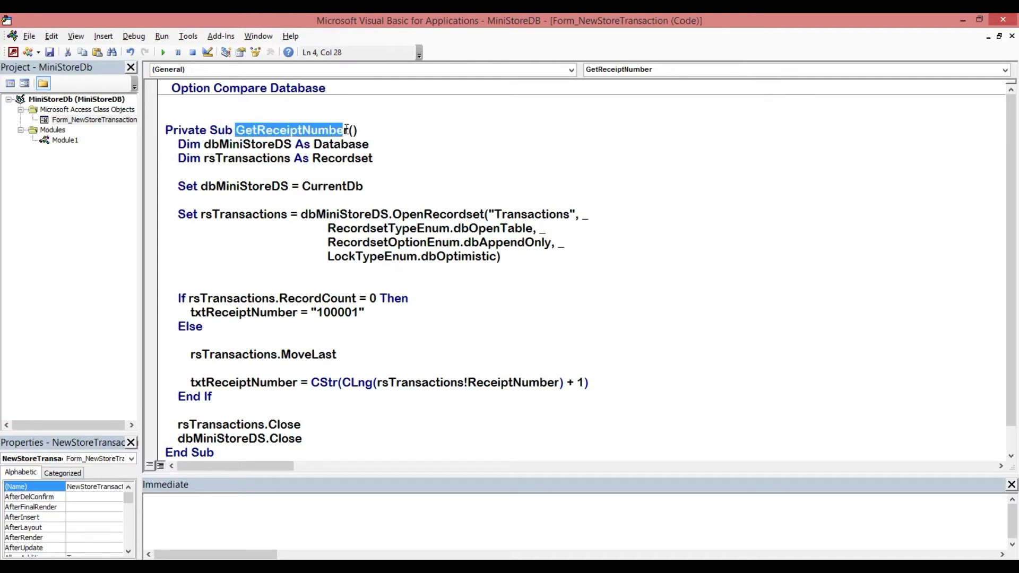
left_click(1002, 20)
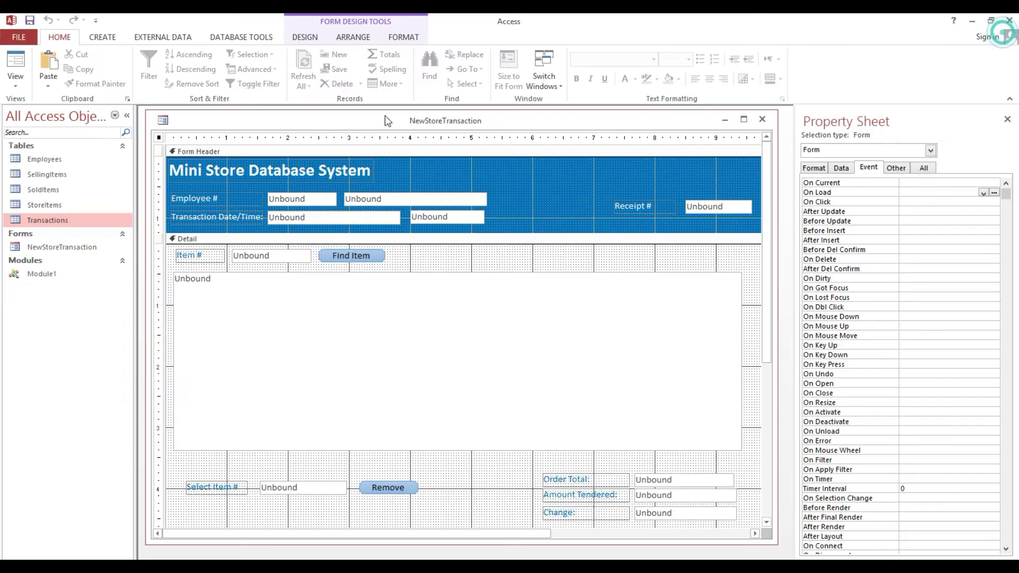
- Set the form's On Load event to [Event Procedure] and open the empty Form_Load code
left_click_drag(794, 155, 745, 155)
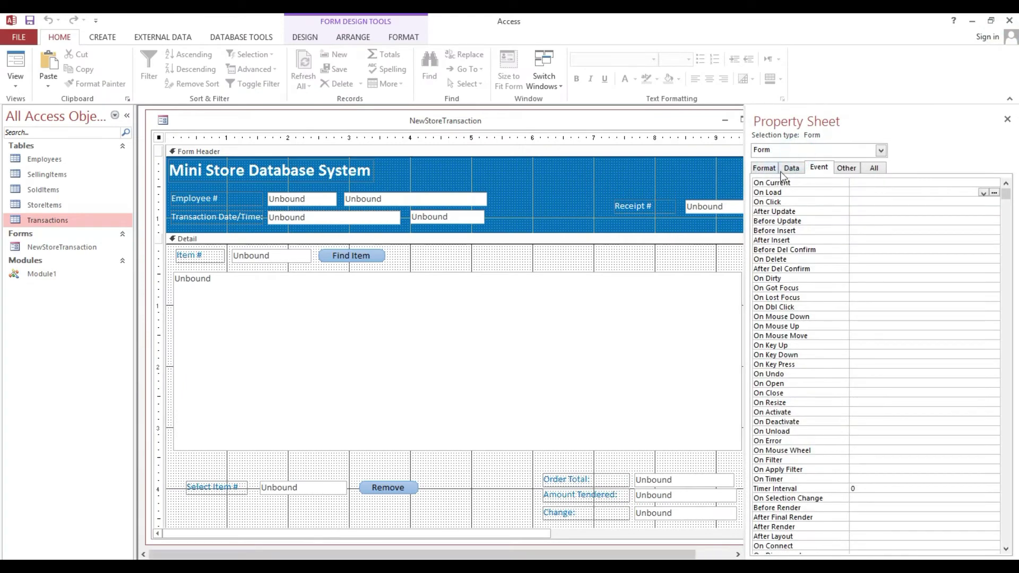
left_click(983, 193)
left_click(969, 202)
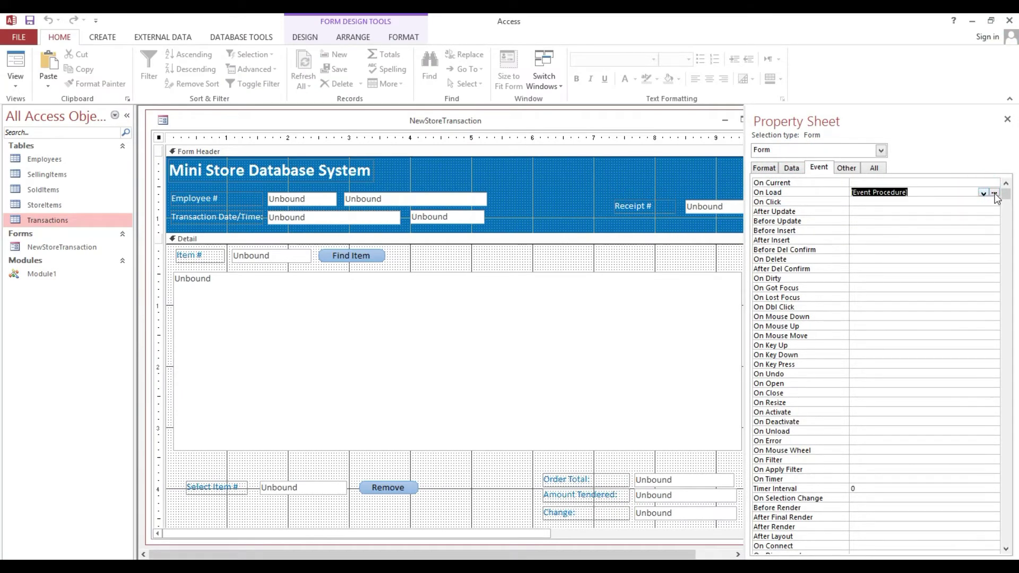
left_click(994, 194)
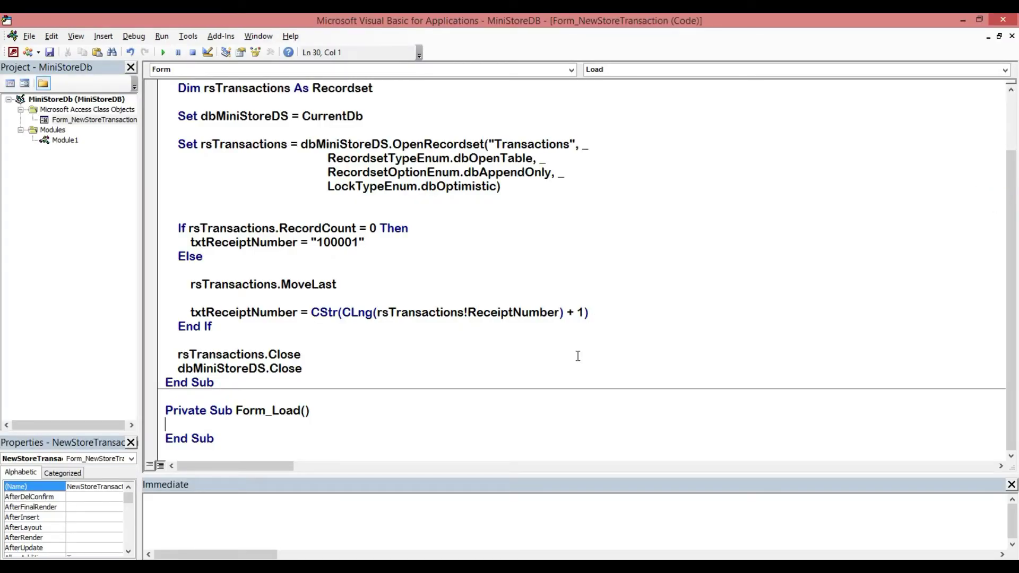
- Add a GetReceiptNumber call inside the Form_Load procedure
type("GetReceiptNumber")
left_click(343, 401)
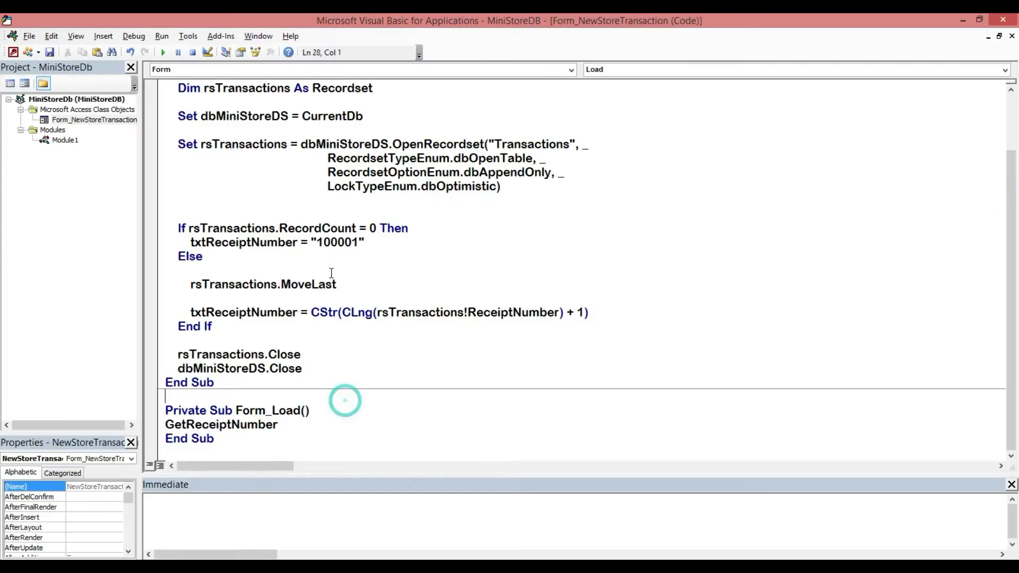
scroll(257, 160, "up", 1)
scroll(374, 423, "down", 1)
left_click(375, 422)
scroll(340, 423, "up", 2)
scroll(468, 201, "down", 1)
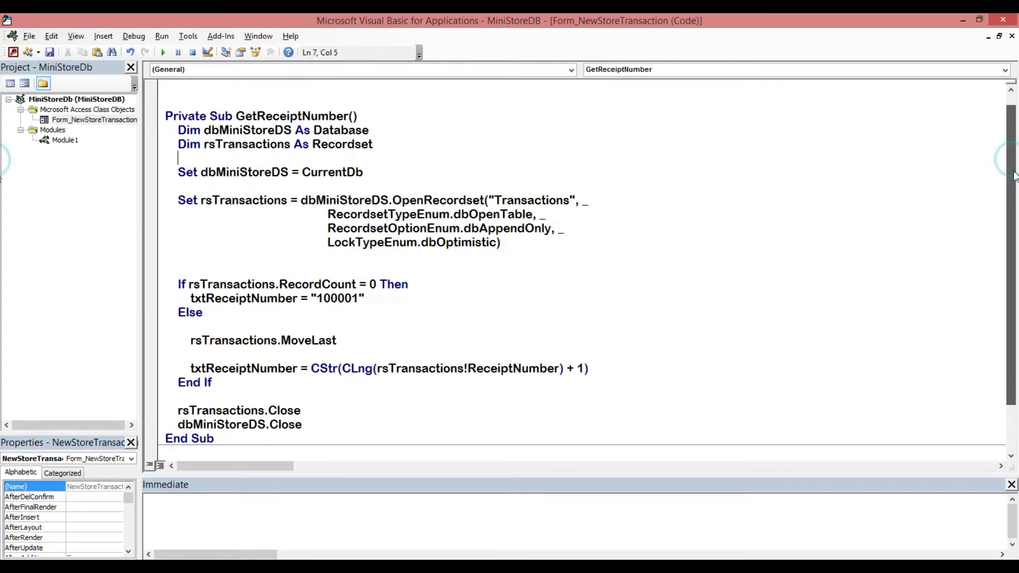
- Review the whole GetReceiptNumber procedure, then select its call in Form_Load
left_click(561, 154)
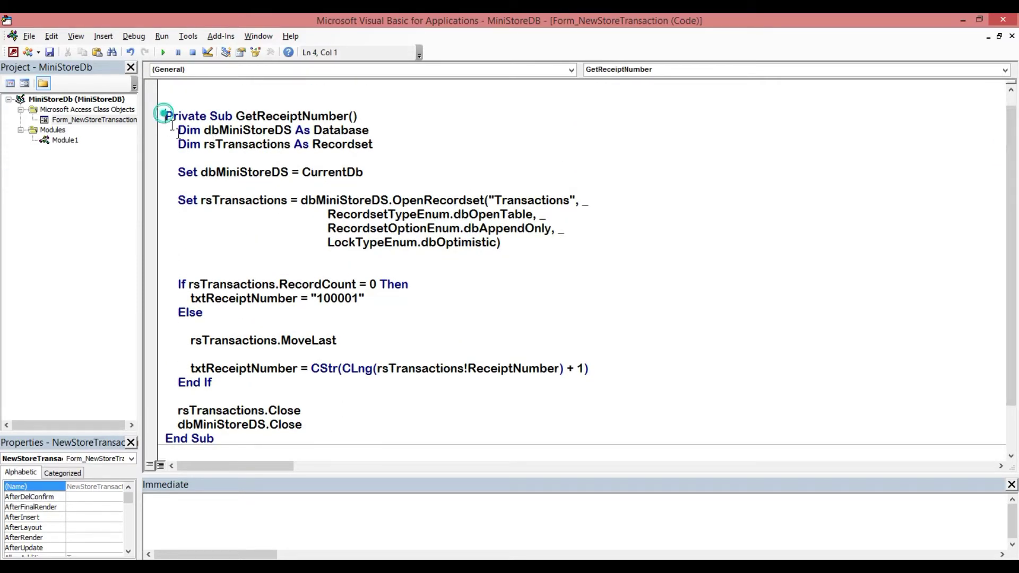
left_click_drag(166, 116, 387, 397)
left_click(638, 315)
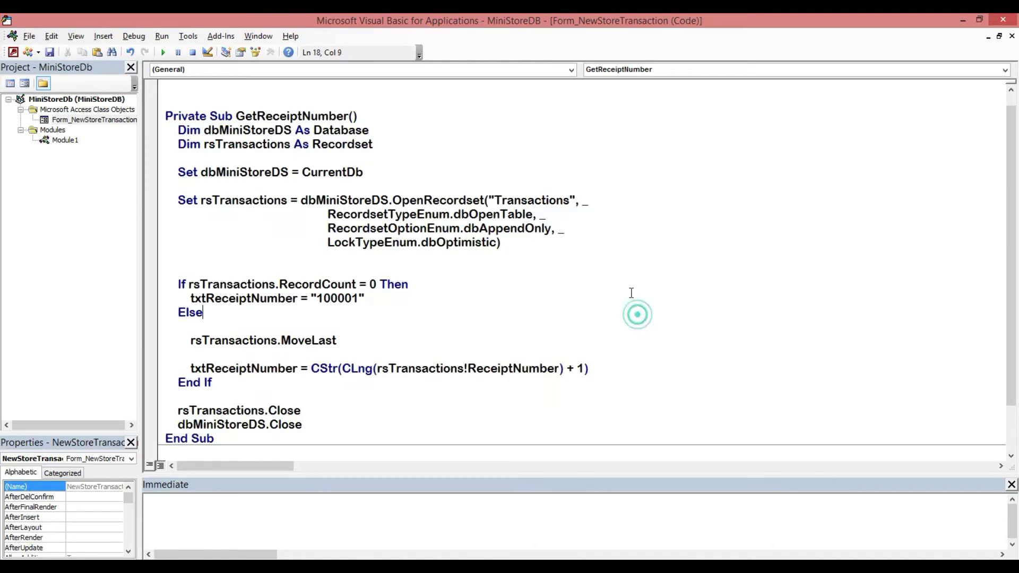
scroll(898, 284, "down", 1)
scroll(2, 231, "down", 1)
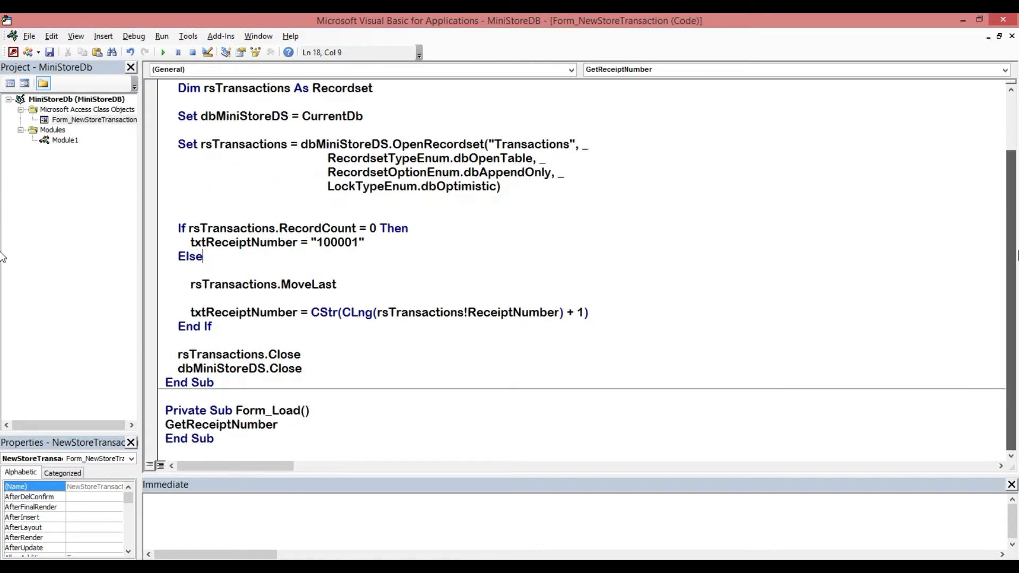
left_click_drag(166, 425, 278, 425)
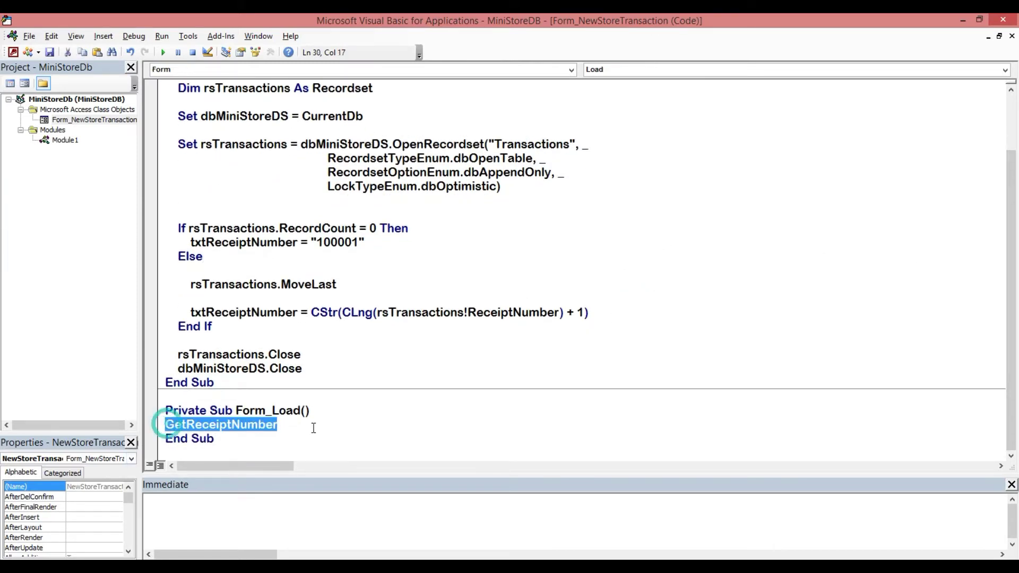
- Run the form in Form view and confirm Receipt # reads 100001
left_click(1008, 24)
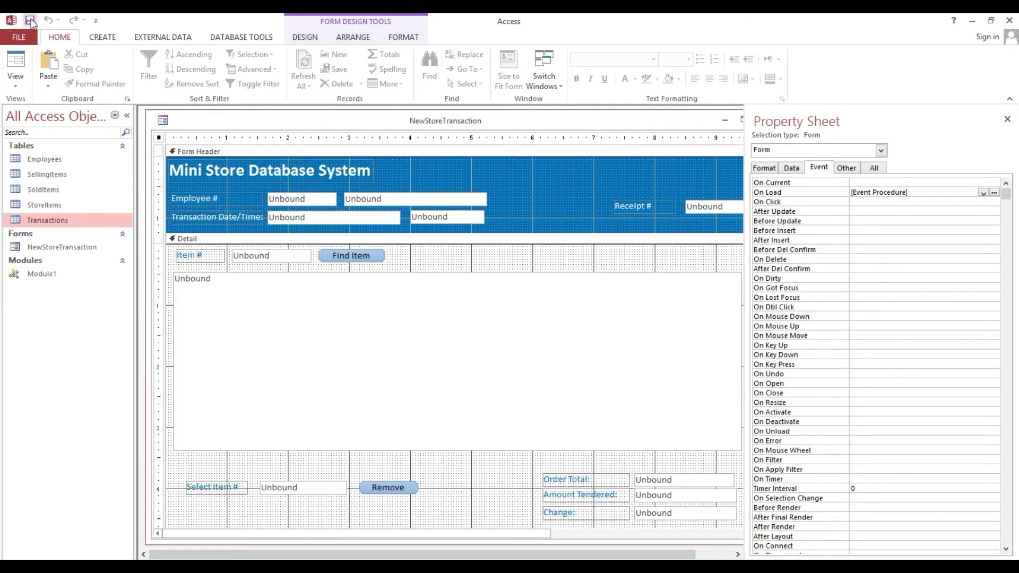
left_click(15, 61)
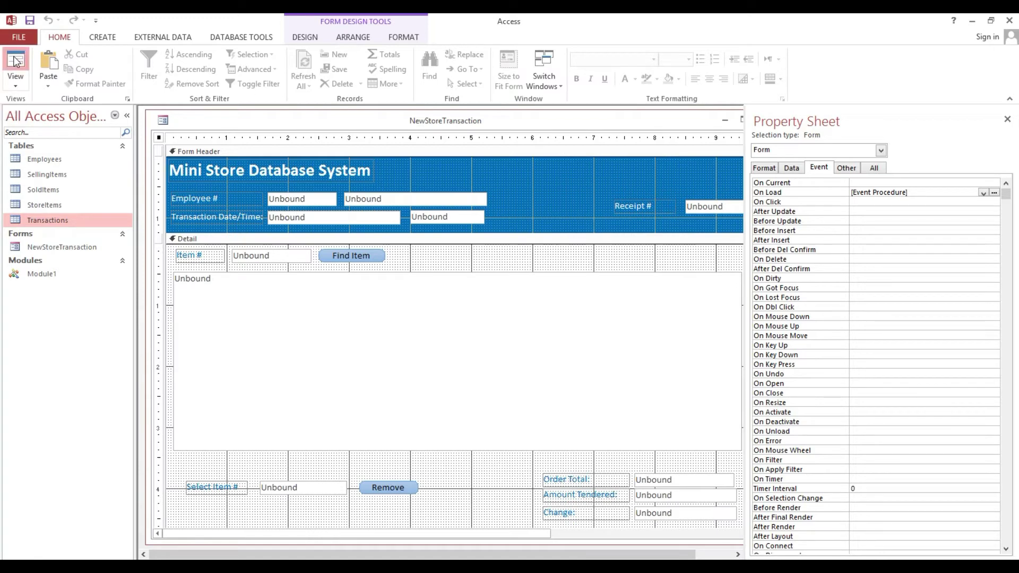
double_click(706, 180)
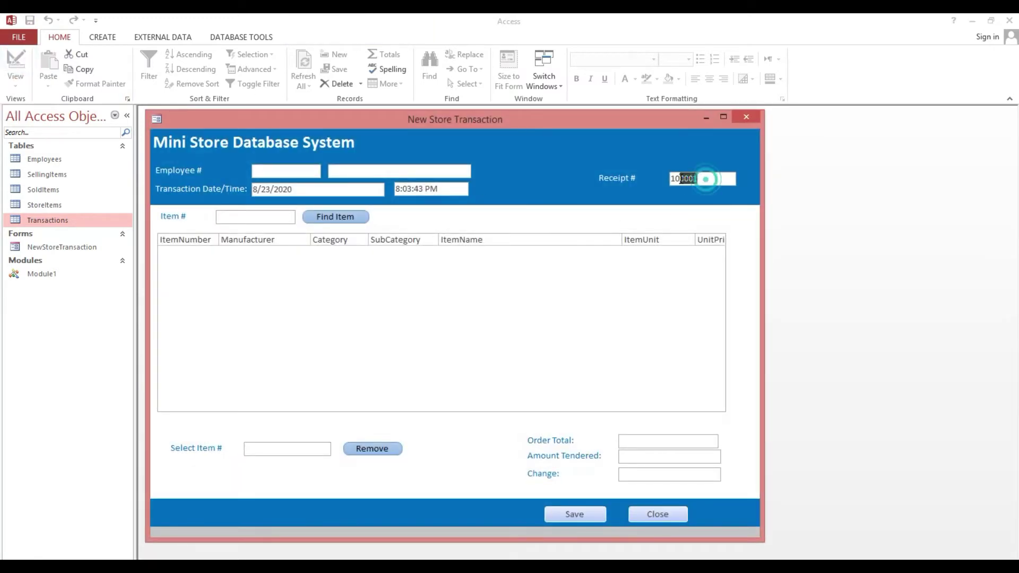
mouse_move(586, 116)
left_mouse_down()
mouse_move(605, 114)
mouse_move(594, 115)
left_mouse_up()
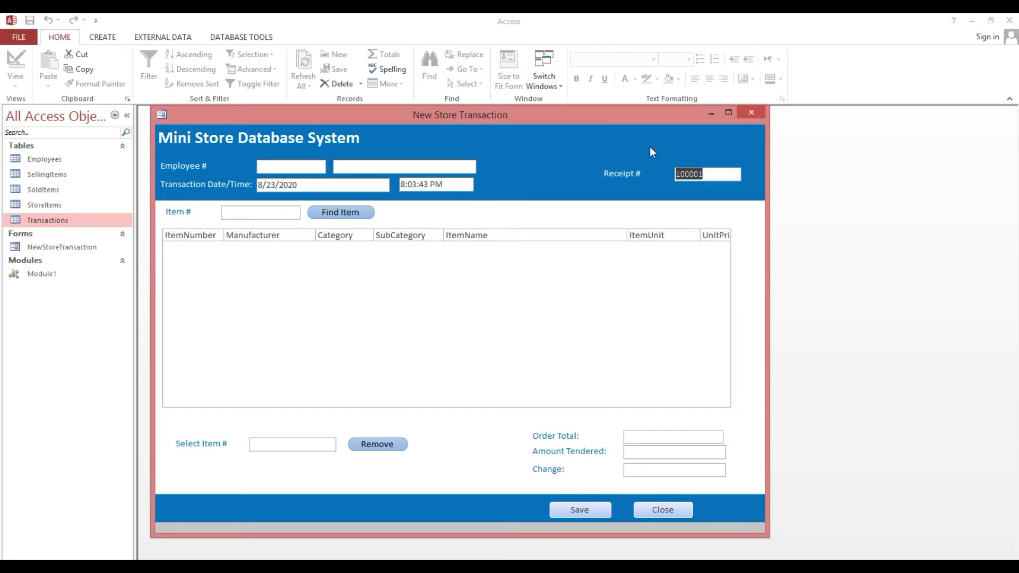
- Try the Employee # and employee name fields on the running form
right_click(629, 128)
left_click(444, 134)
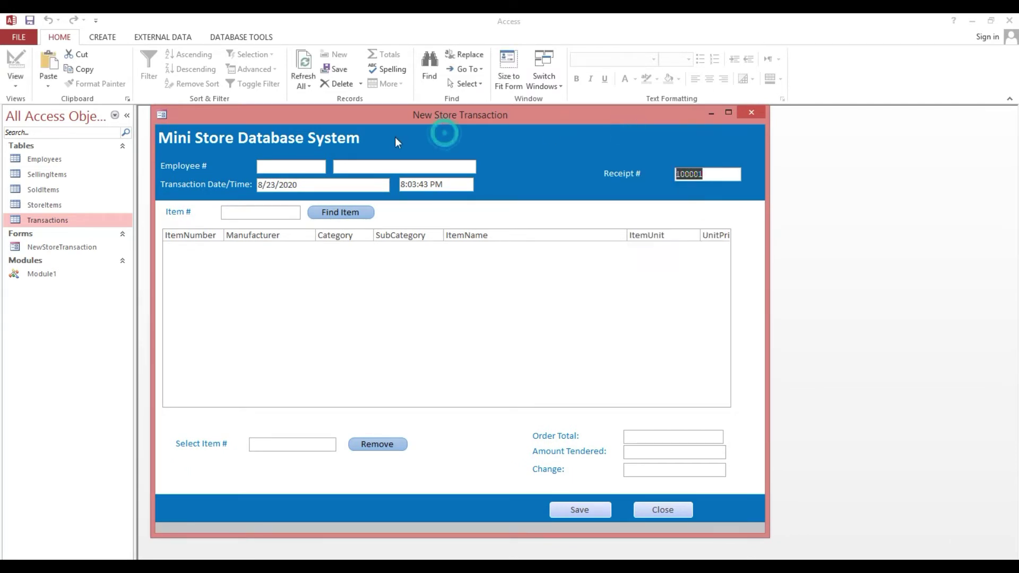
left_click(279, 169)
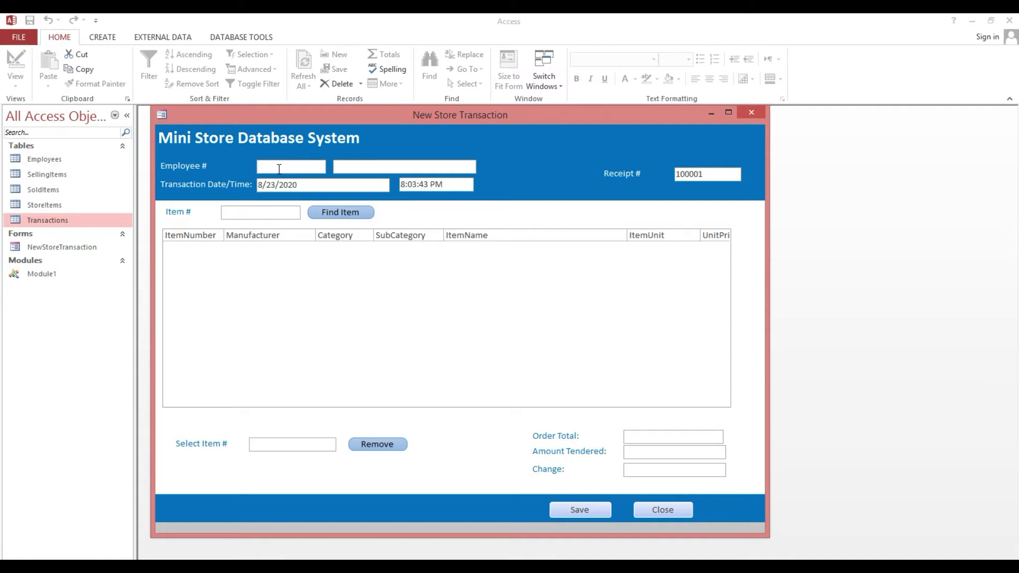
left_click(337, 166)
- In Design view, give txtEmployeeNumber an On Lost Focus event procedure and open its code
right_click(501, 145)
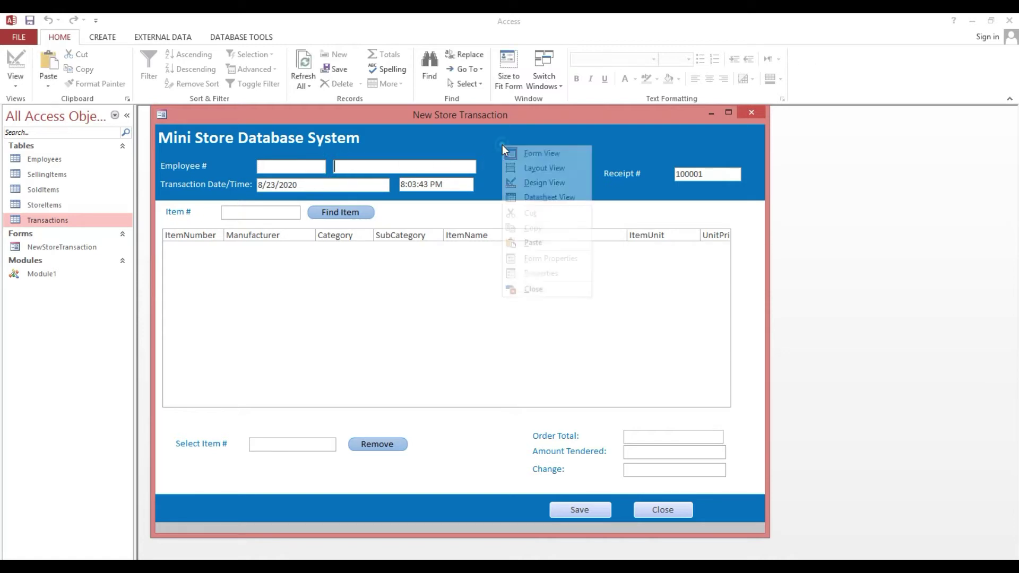
left_click(544, 183)
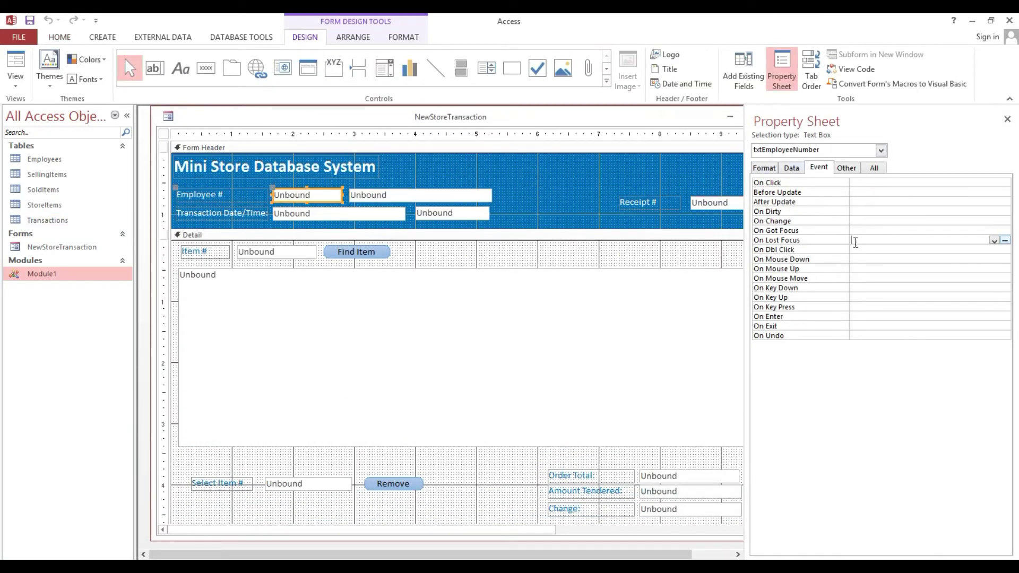
left_click(993, 240)
left_click(870, 249)
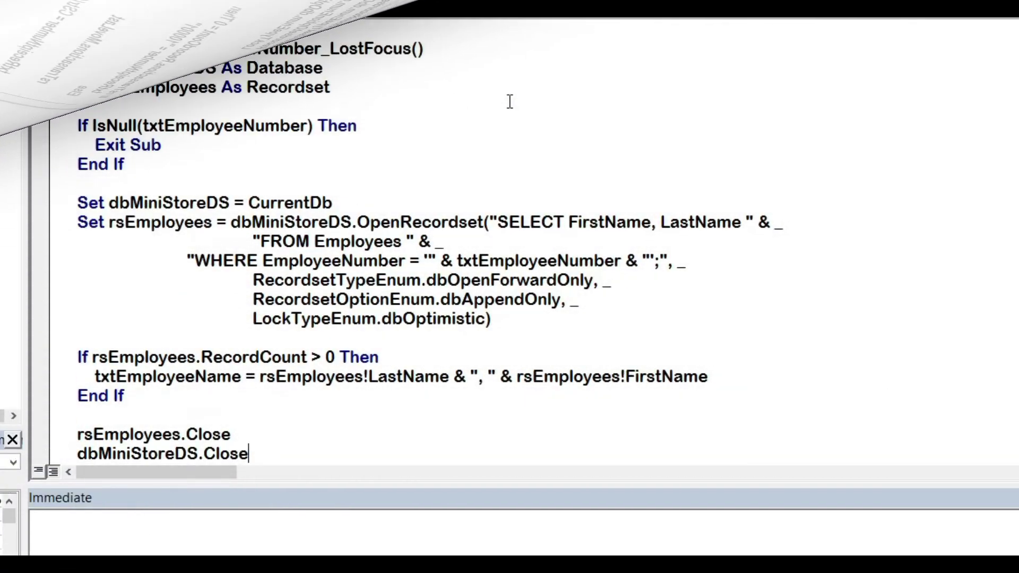
- Review the lookup querying FirstName from Employees and assigning the name as LastName, FirstName
left_click_drag(296, 32, 420, 49)
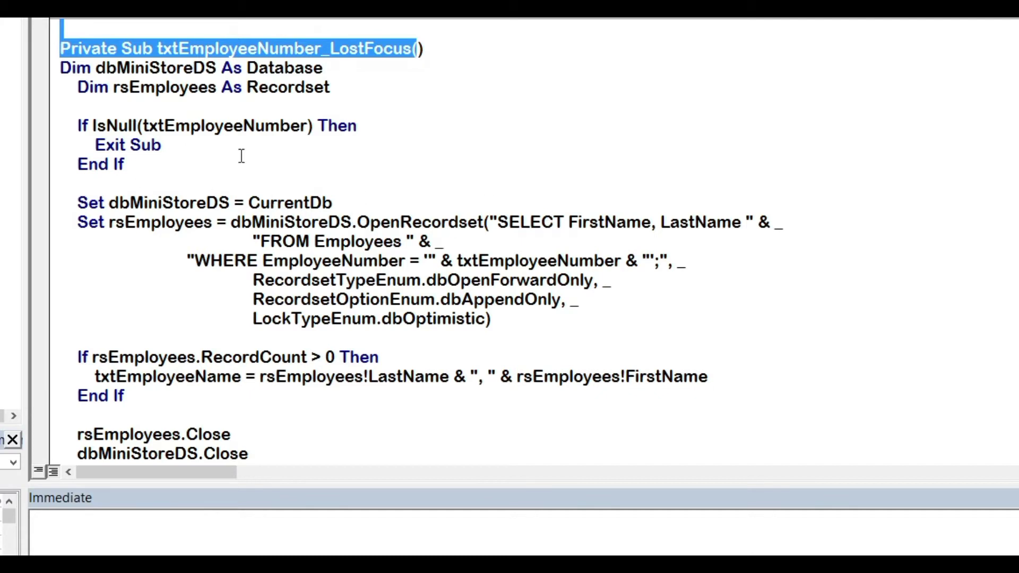
left_click_drag(497, 221, 693, 222)
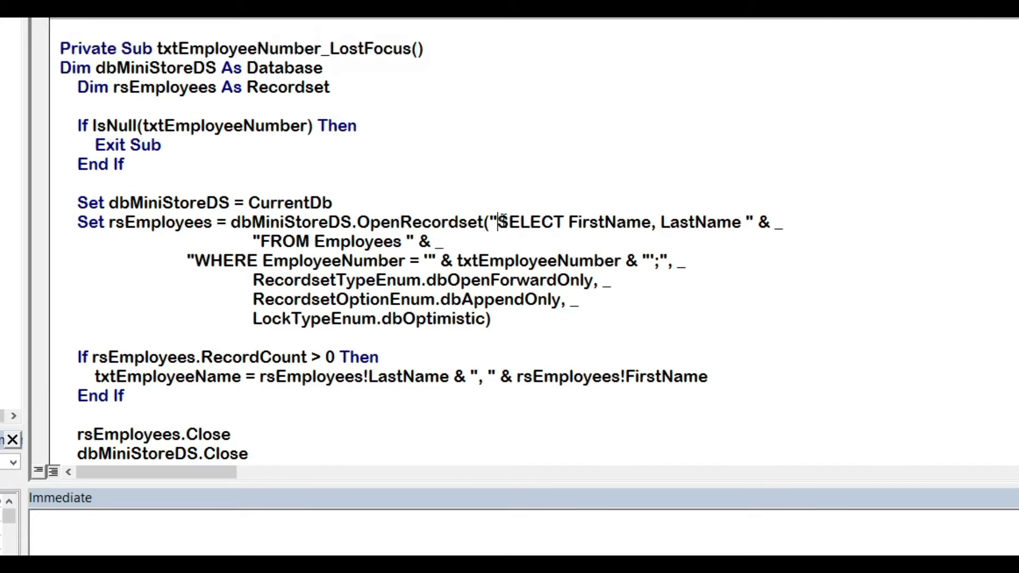
left_click_drag(314, 241, 404, 241)
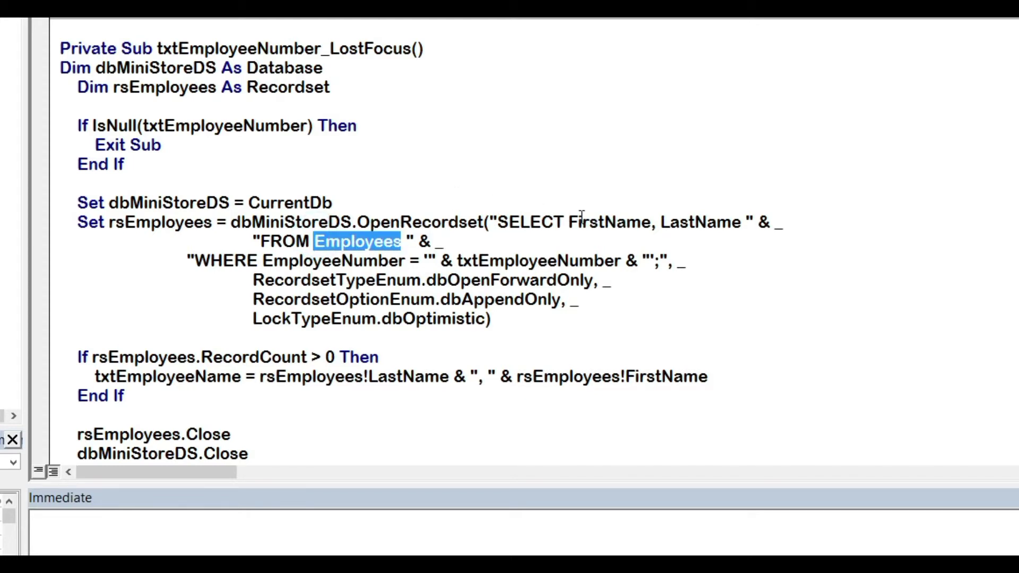
left_click_drag(571, 223, 675, 227)
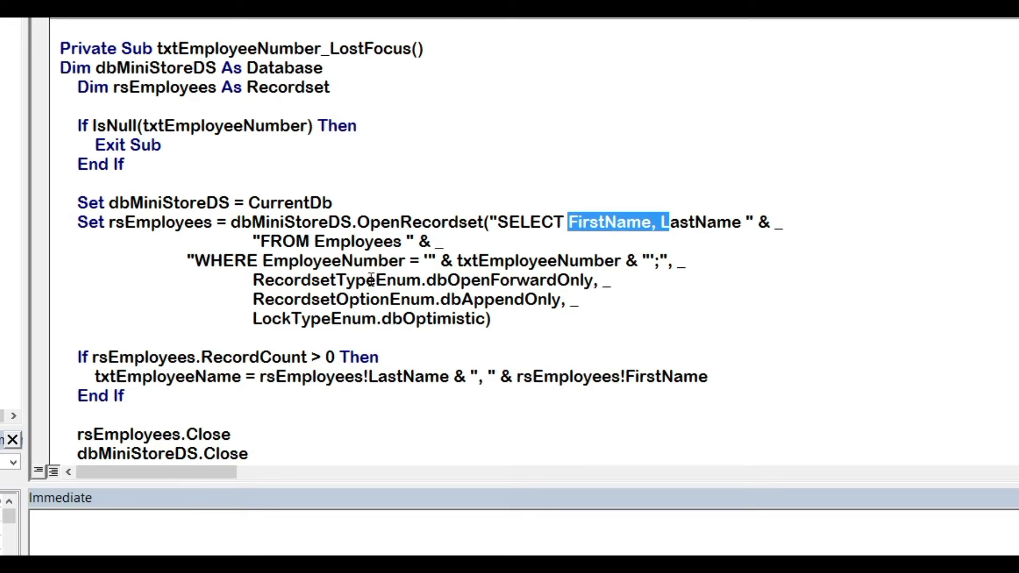
mouse_move(207, 242)
left_mouse_down()
mouse_move(279, 261)
mouse_move(424, 263)
left_mouse_up()
left_click(286, 261)
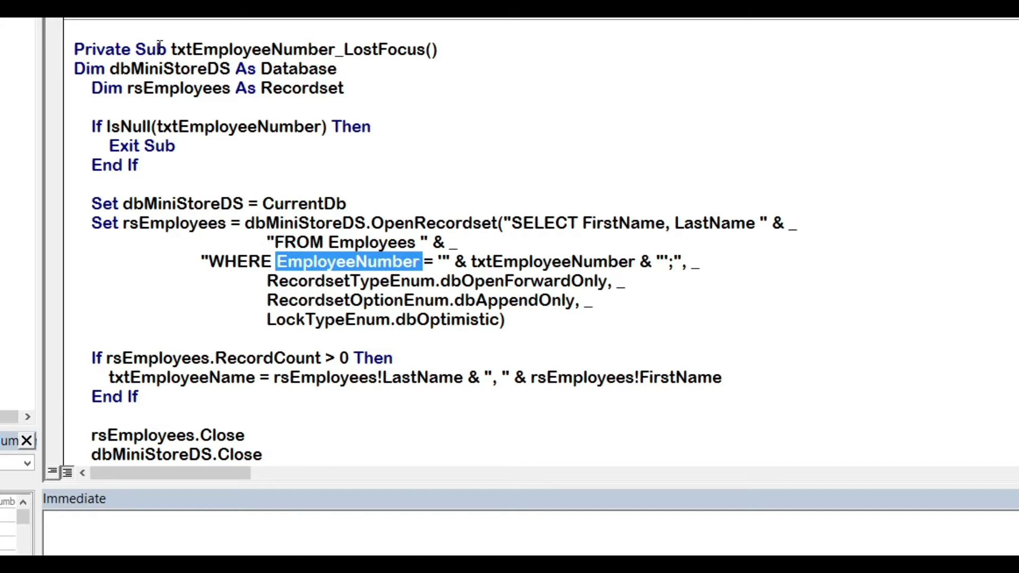
left_click_drag(166, 49, 332, 49)
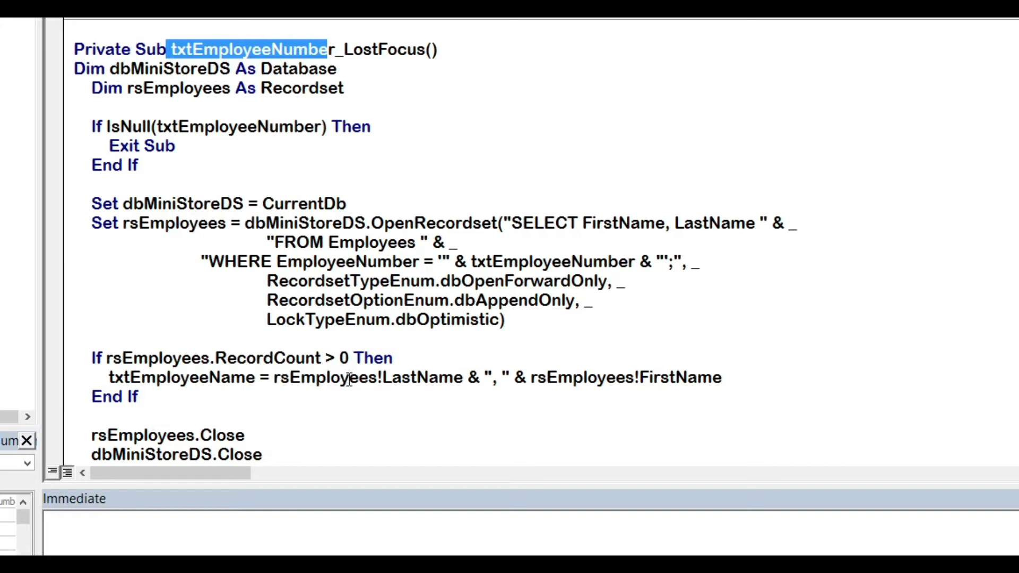
left_click_drag(383, 378, 438, 377)
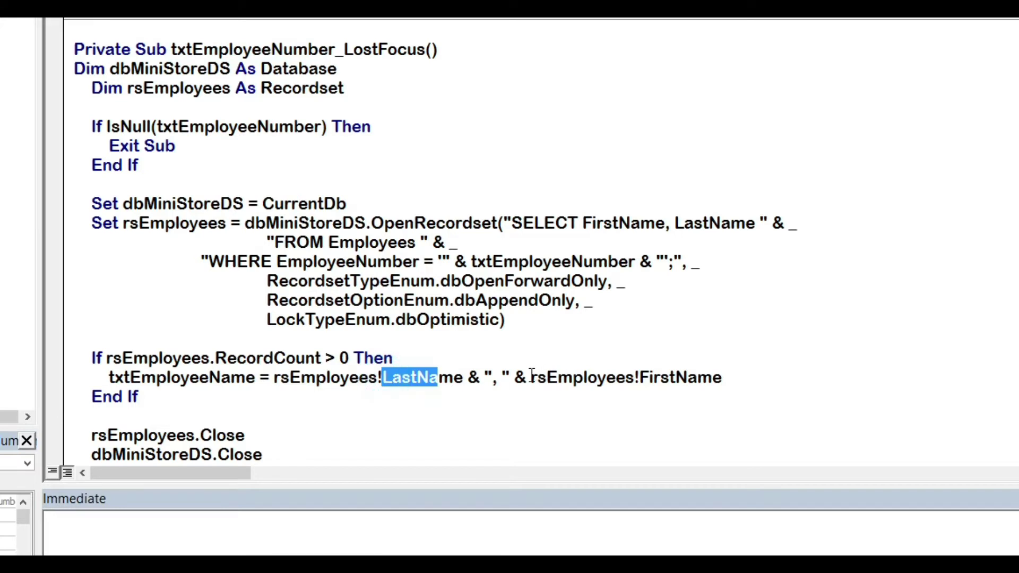
left_click_drag(531, 377, 696, 377)
left_click(641, 377)
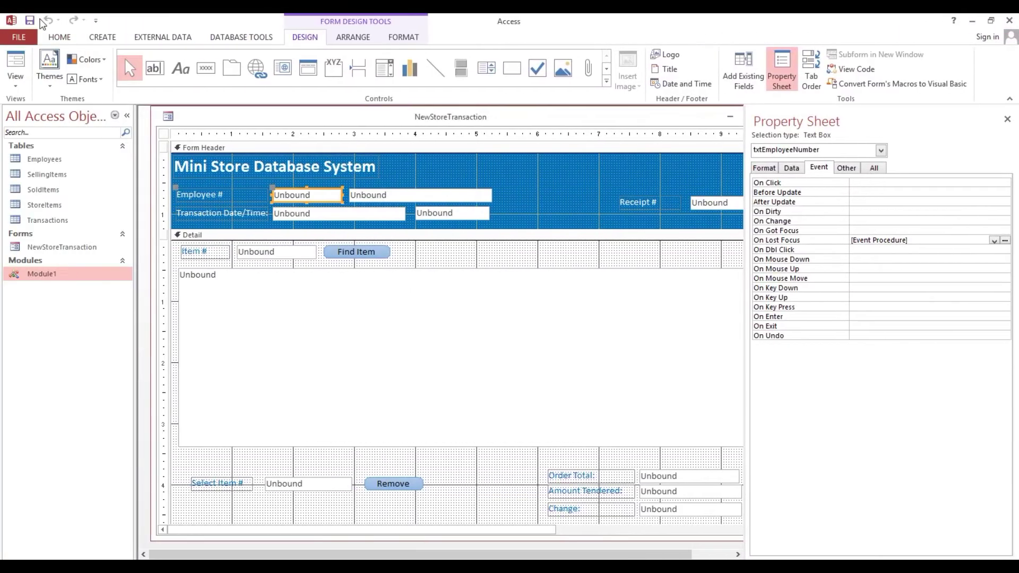
- Check the employee numbers in the Employees table, then close it
double_click(47, 159)
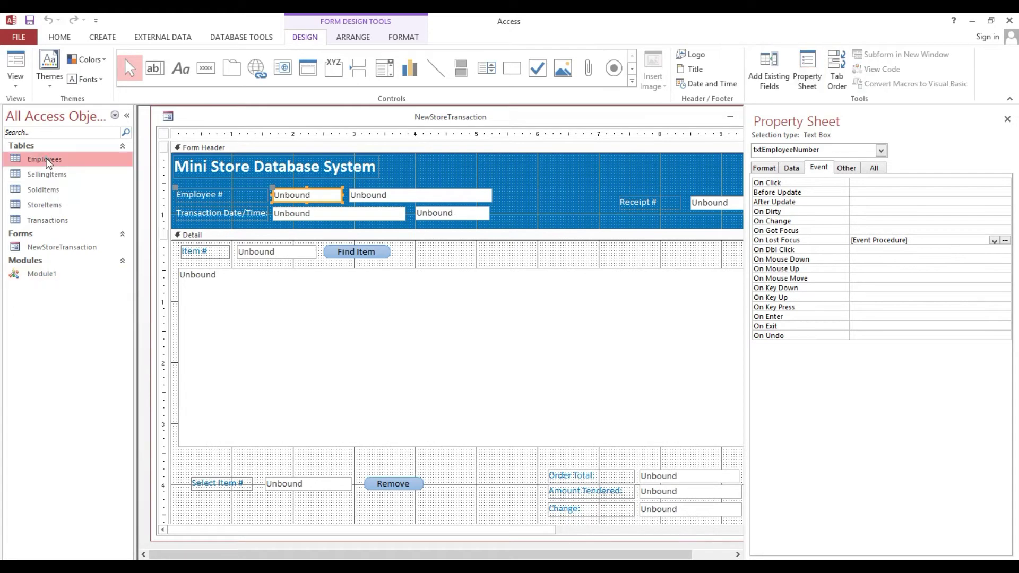
key("Tab")
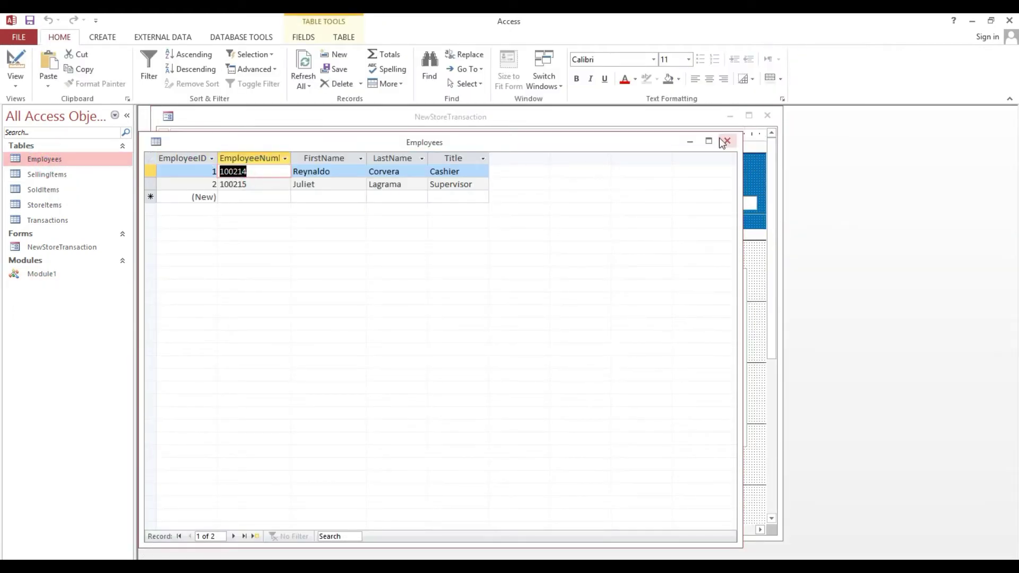
left_click(727, 141)
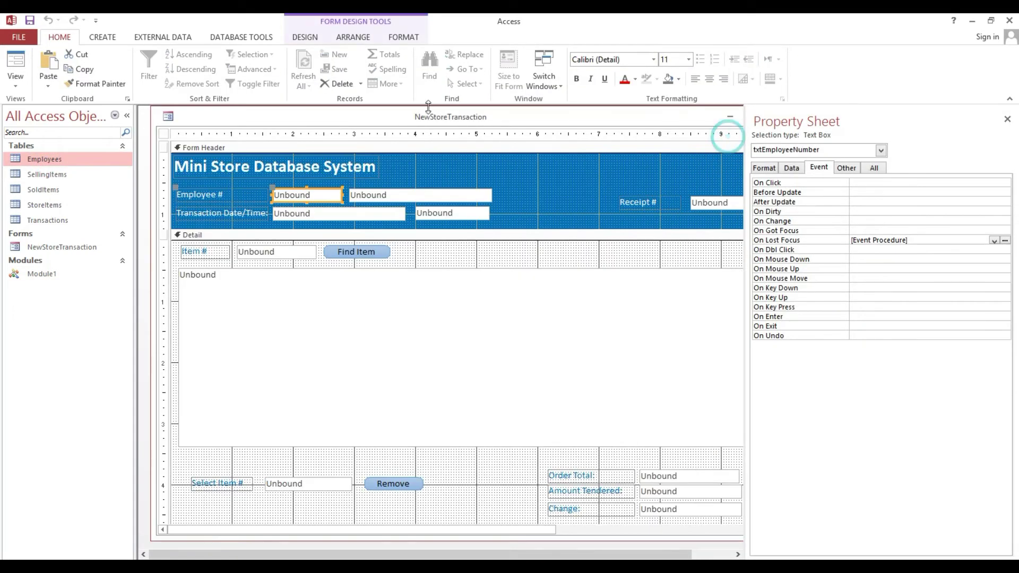
- Run the form, enter employee number 100214 so the name fills, and open StoreItems
left_click(23, 62)
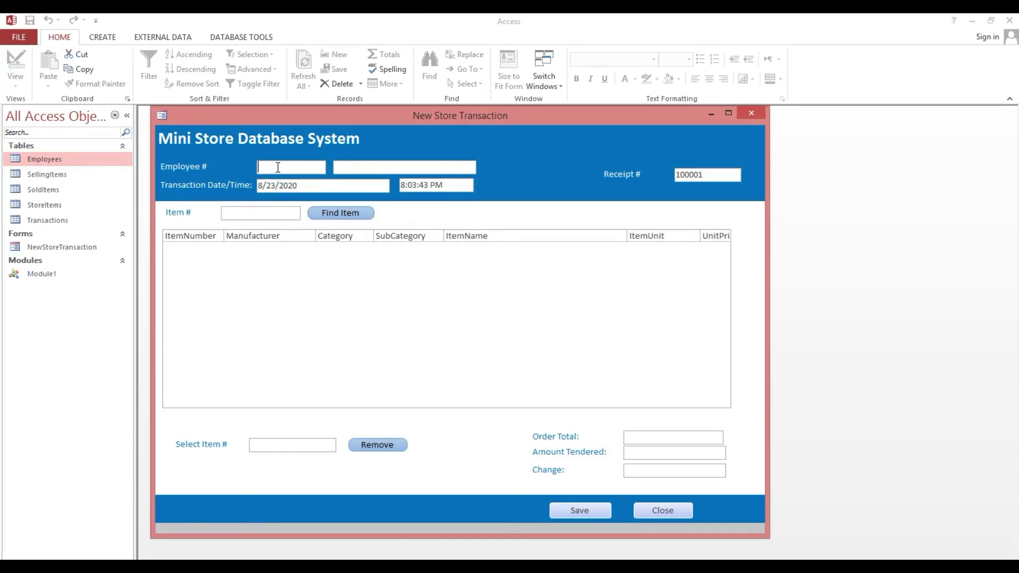
right_click(277, 167)
left_click(296, 204)
key("Tab")
left_click(385, 165)
double_click(381, 164)
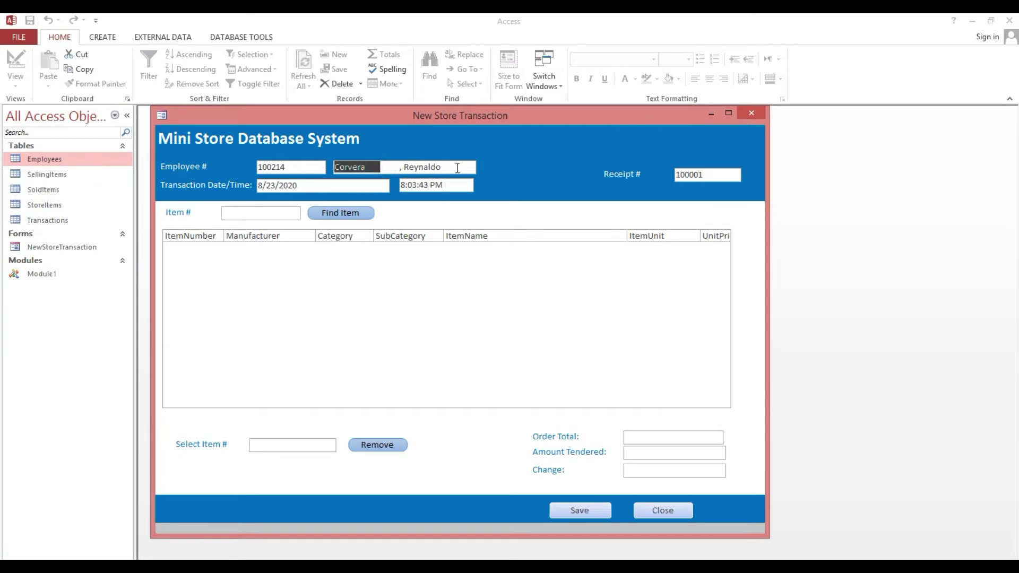
double_click(447, 167)
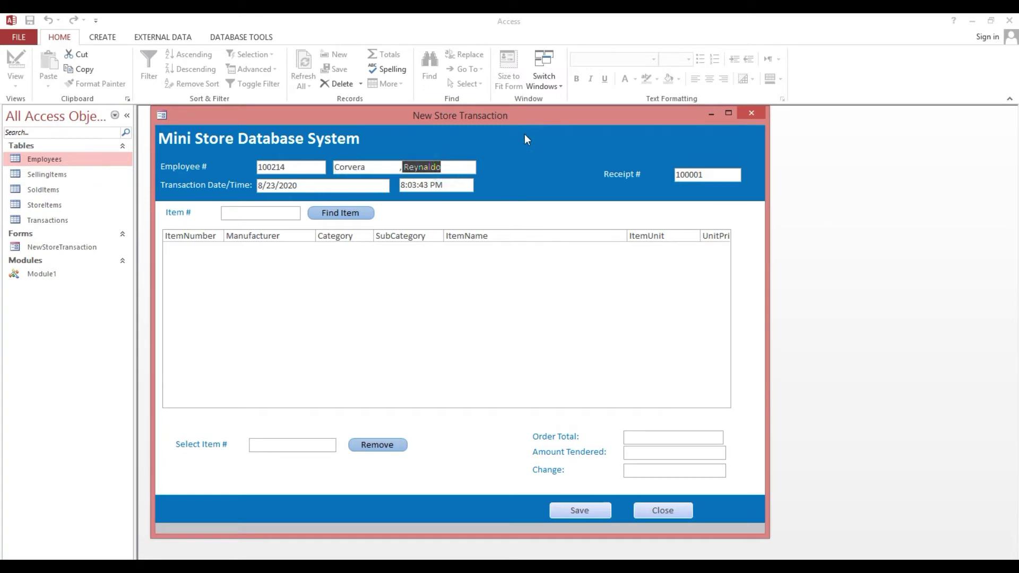
left_click_drag(398, 123, 401, 139)
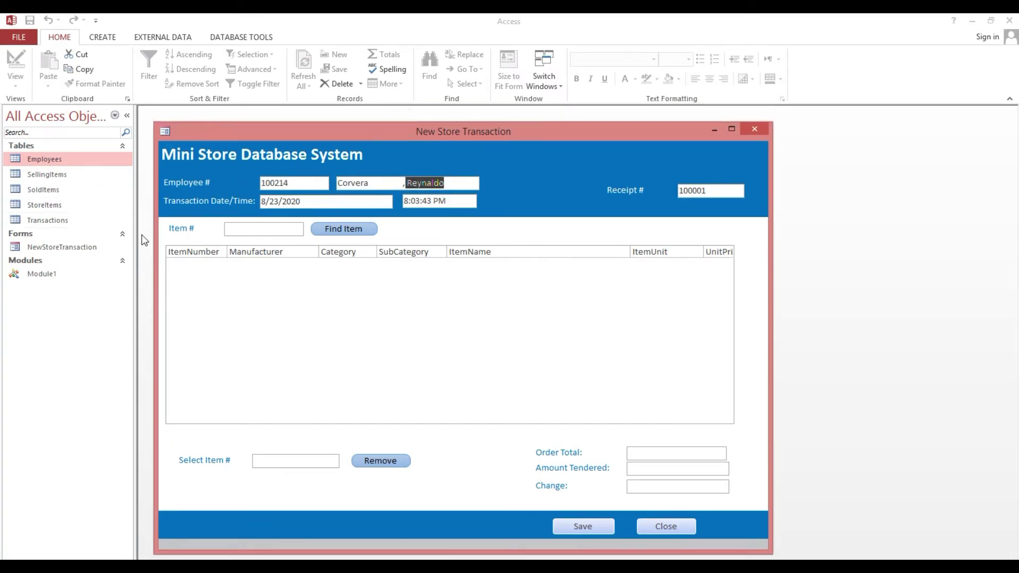
double_click(44, 208)
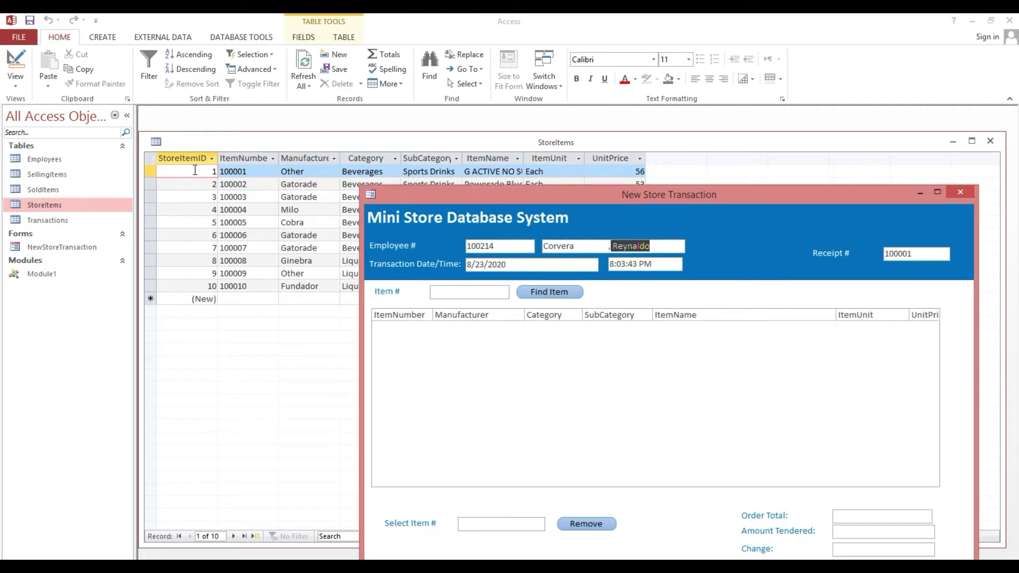
- Enter item 100001 and run Find Item, then switch the form to Design view
left_click(251, 173)
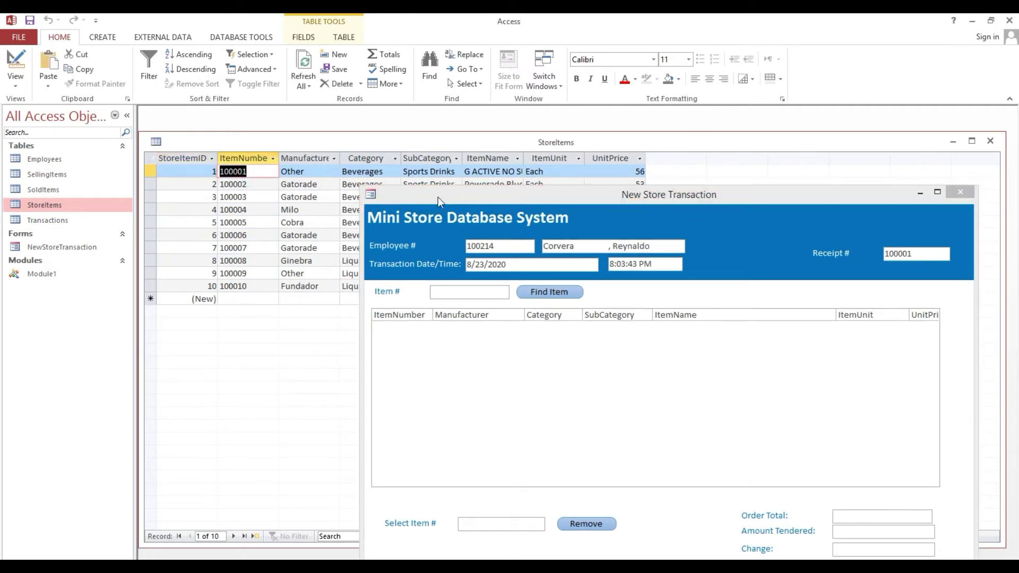
left_click(390, 266)
type("100001")
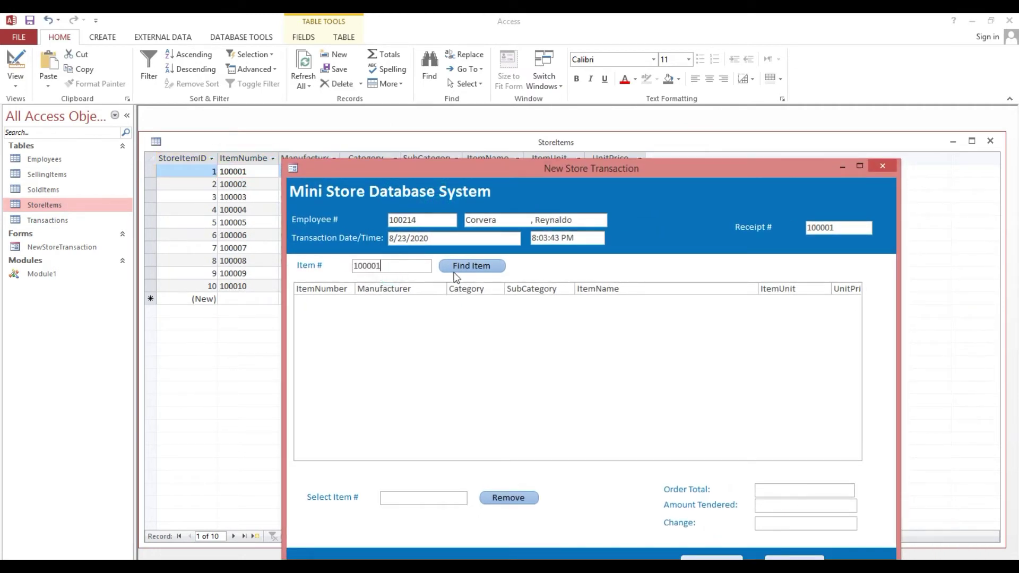
left_click(469, 270)
right_click(564, 183)
left_click(604, 219)
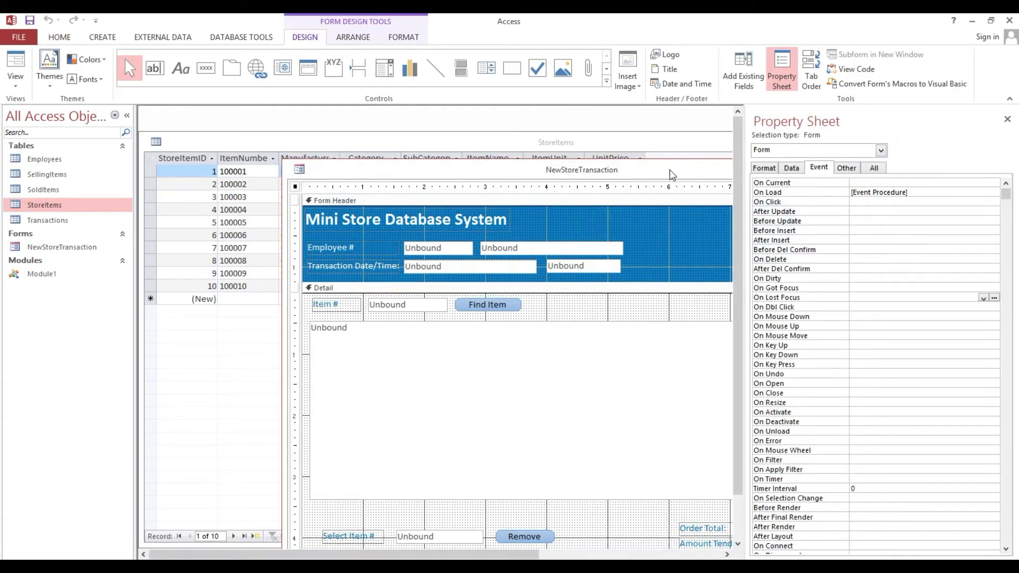
- Move the form design window aside and close the StoreItems table
left_click_drag(667, 168, 570, 181)
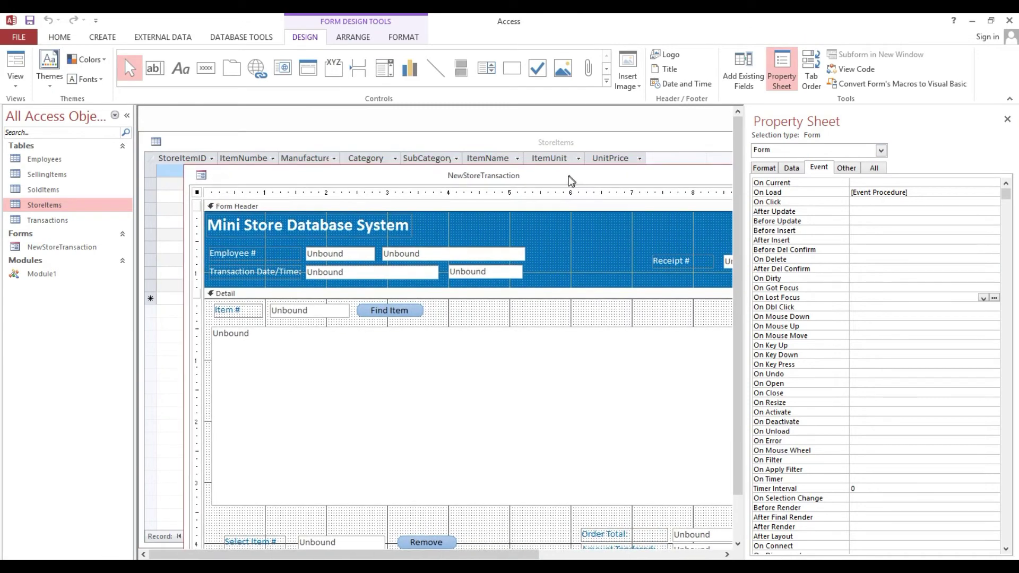
right_click(519, 144)
left_click(536, 162)
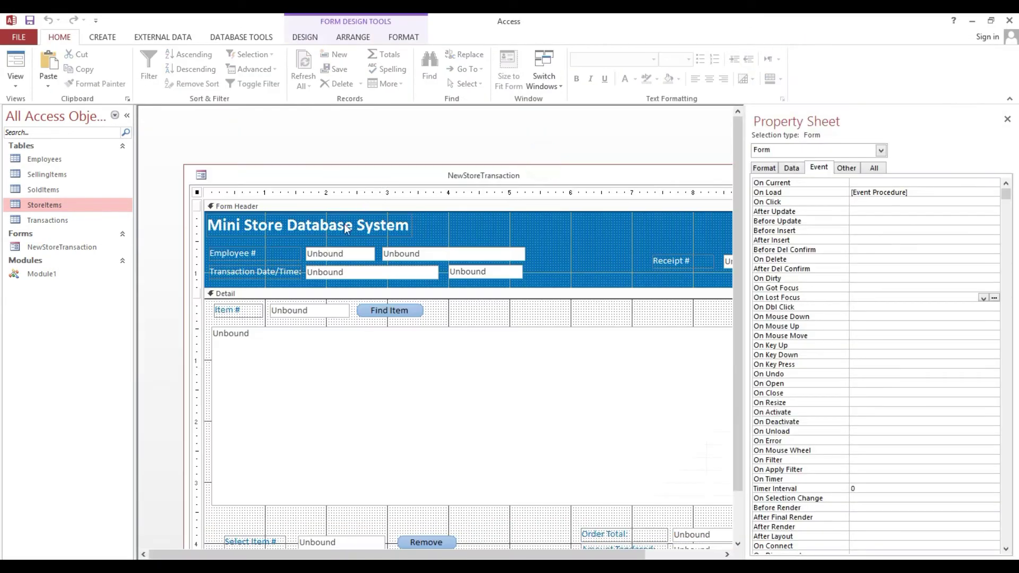
- Set the Find Item button's On Click to [Event Procedure] and open its VBA code
left_click(364, 290)
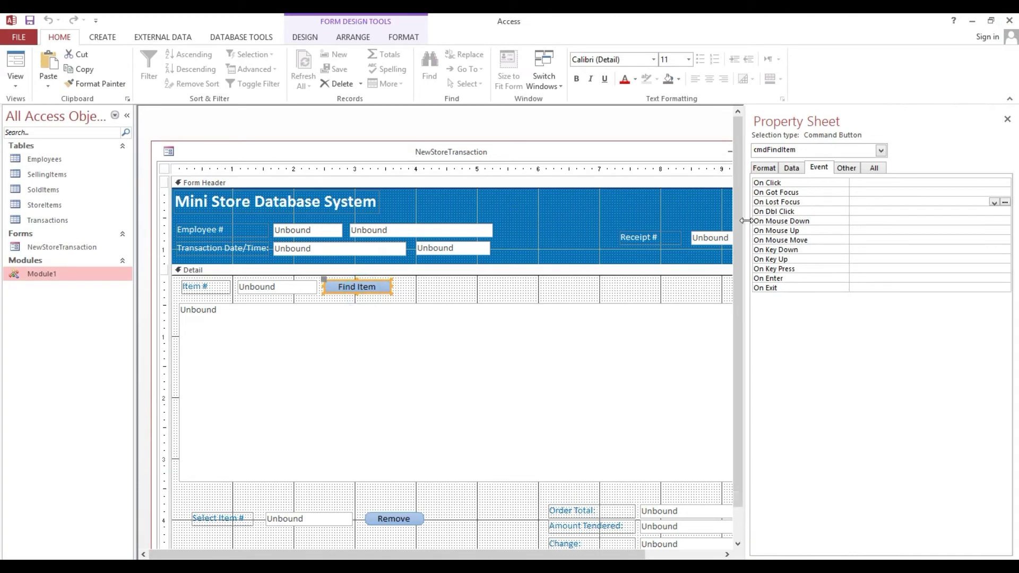
left_click_drag(746, 221, 615, 217)
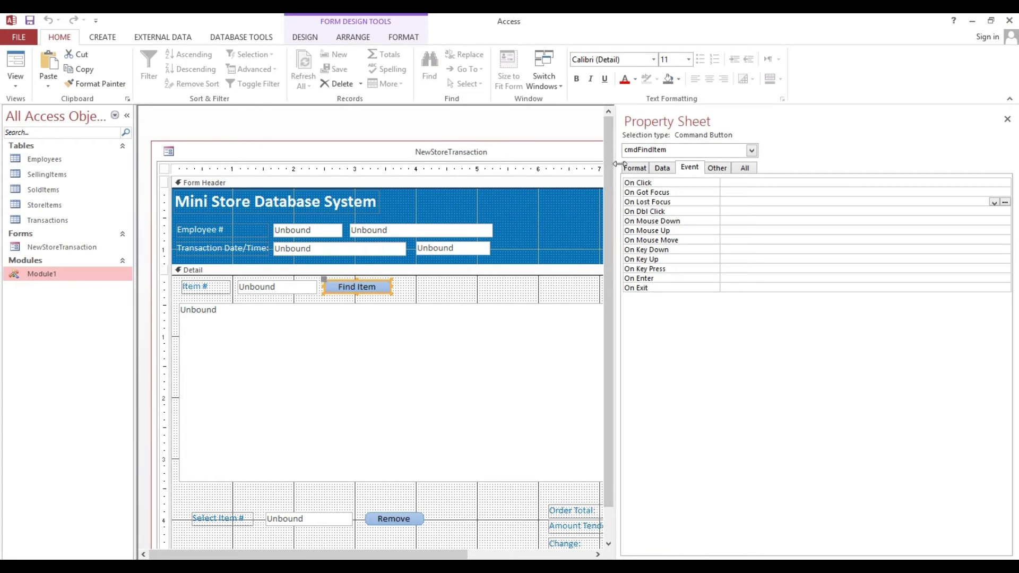
left_click(654, 182)
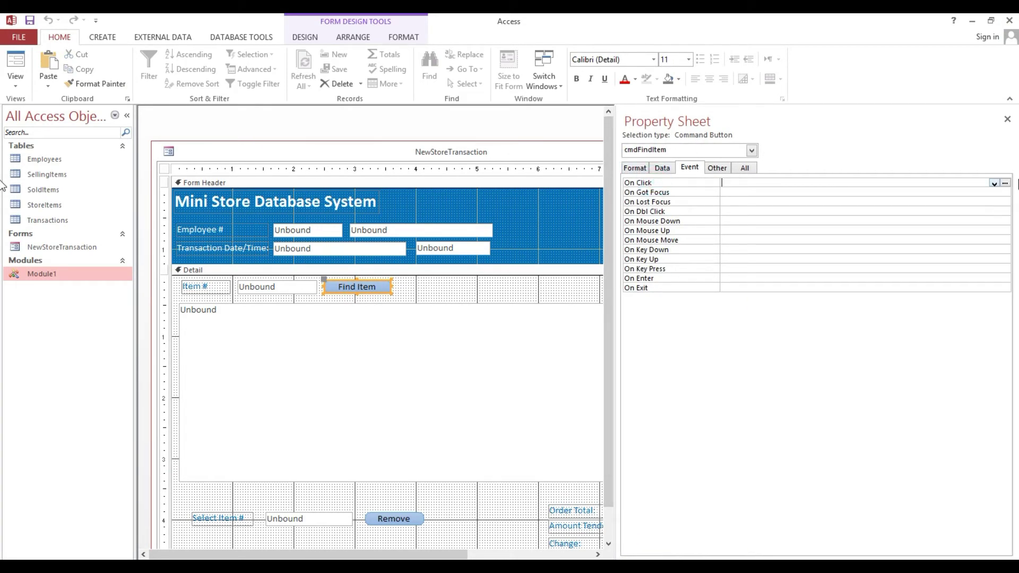
left_click(993, 183)
left_click(992, 192)
left_click(1004, 183)
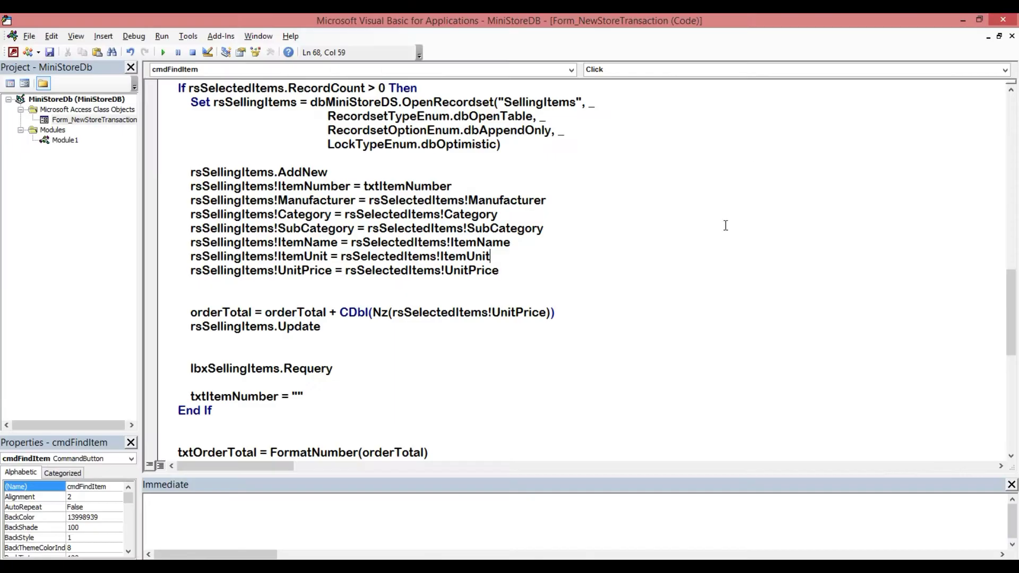
- Review the cmdFindItem_Click procedure name and its warning message text
scroll(743, 283, "up", 10)
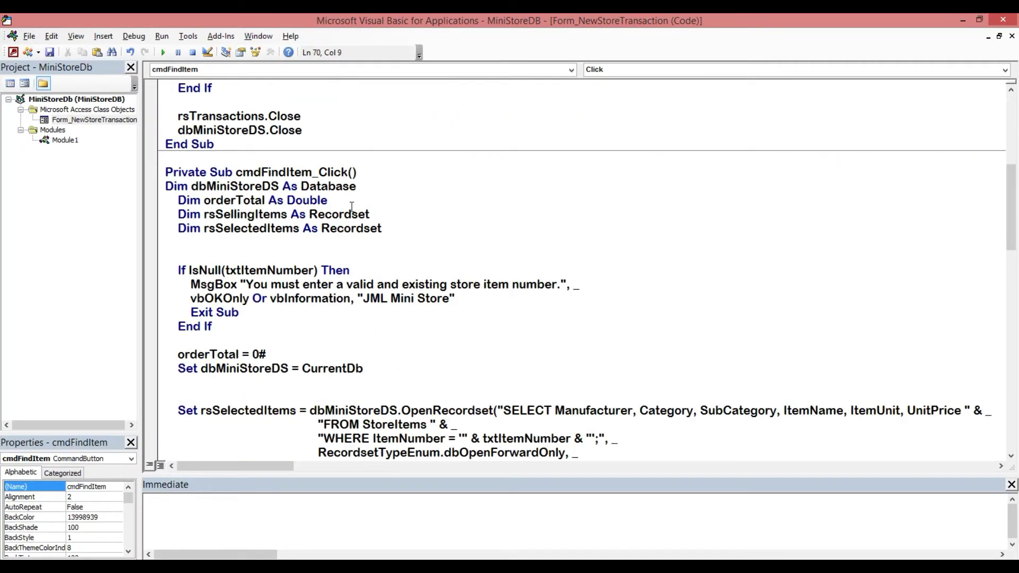
left_click(495, 182)
scroll(499, 182, "down", 3)
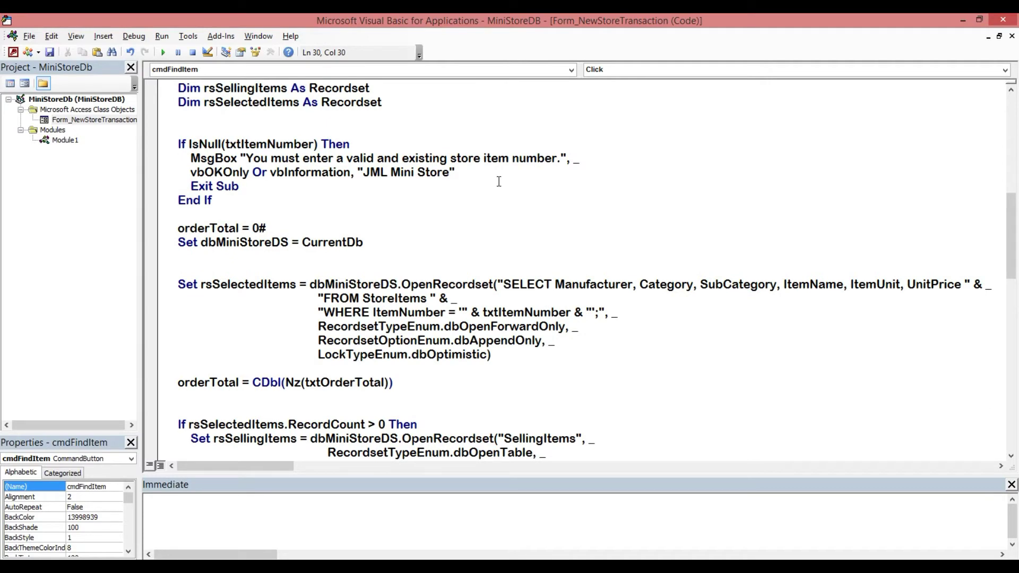
scroll(497, 181, "up", 4)
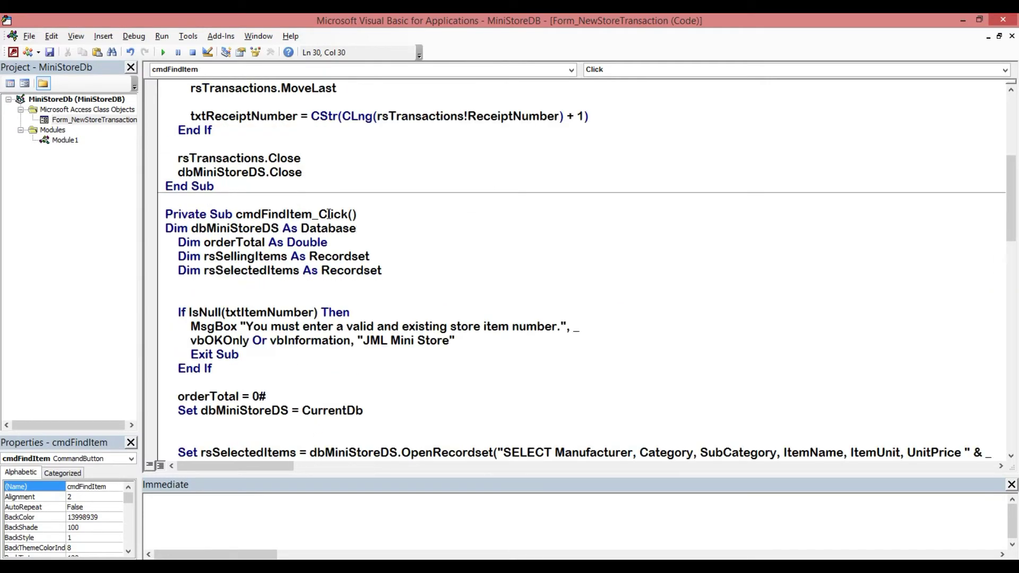
left_click_drag(236, 215, 312, 216)
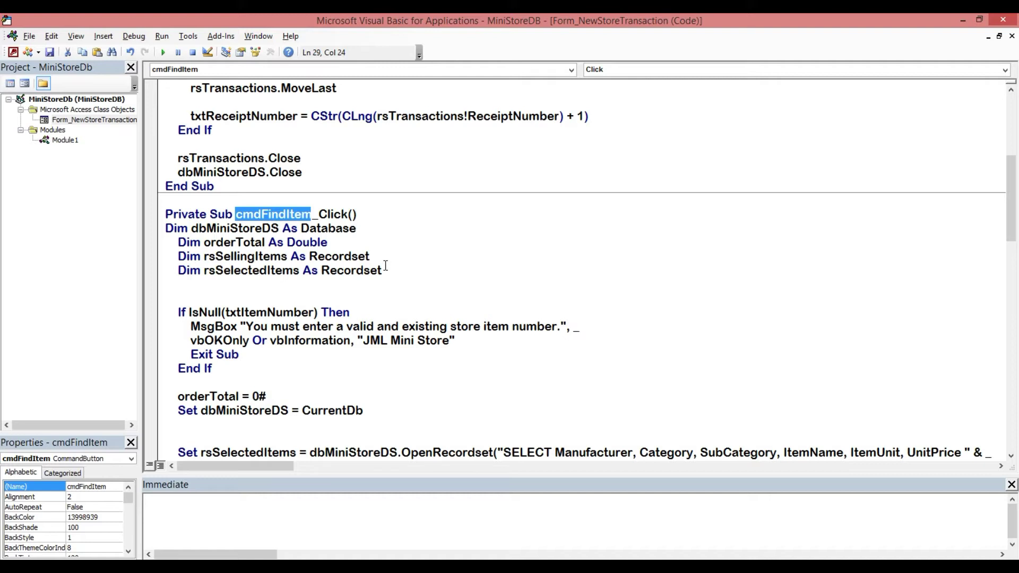
left_click(421, 284)
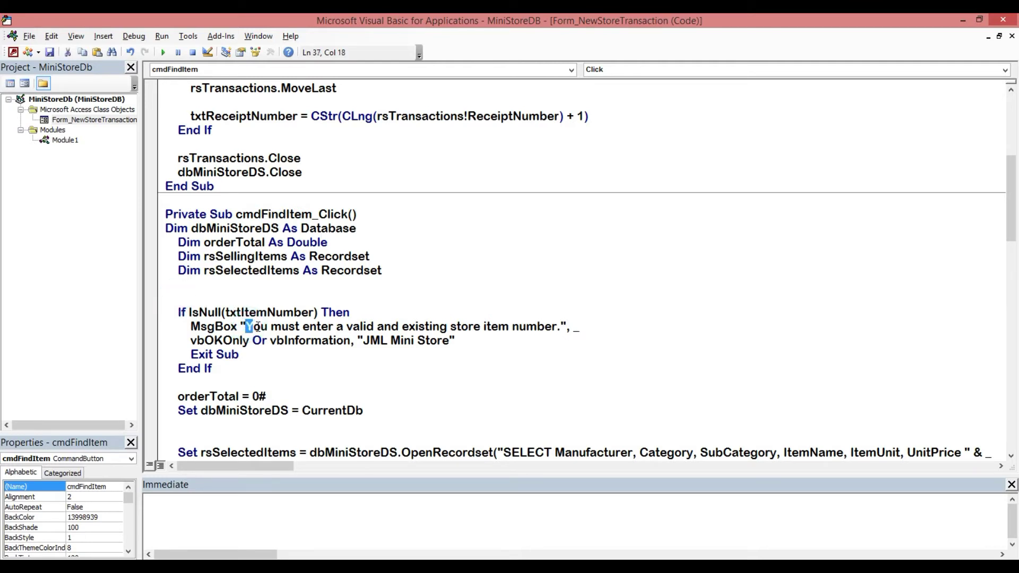
left_click_drag(246, 326, 329, 326)
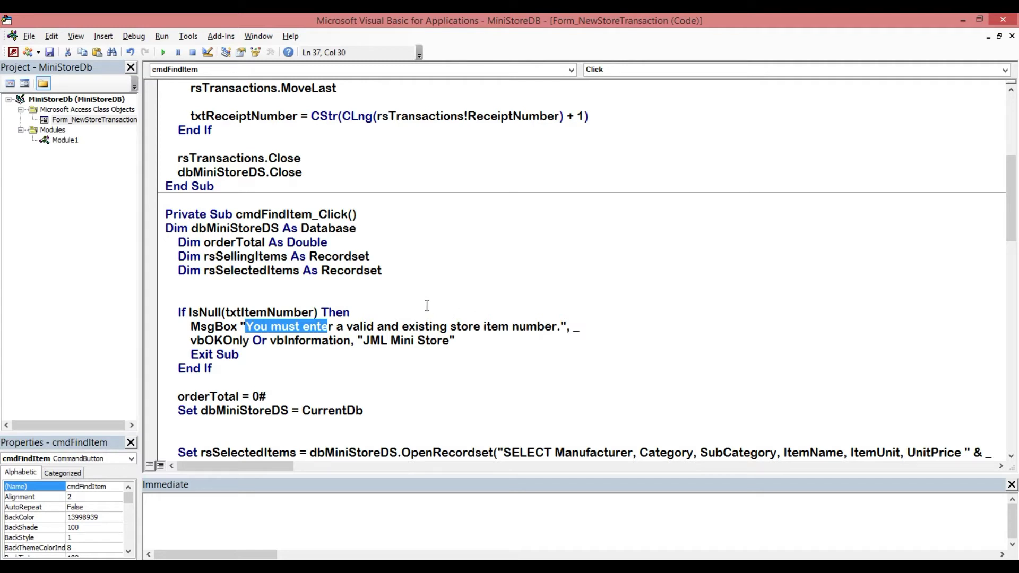
- Review the StoreItems fields in the SELECT query, then return to the Access form design
scroll(426, 305, "down", 1)
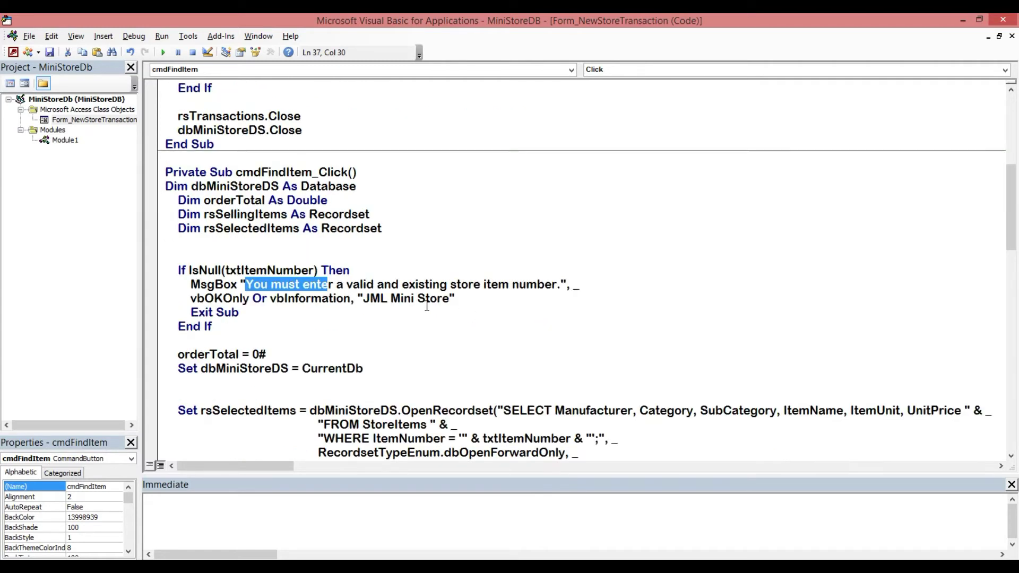
scroll(427, 306, "down", 1)
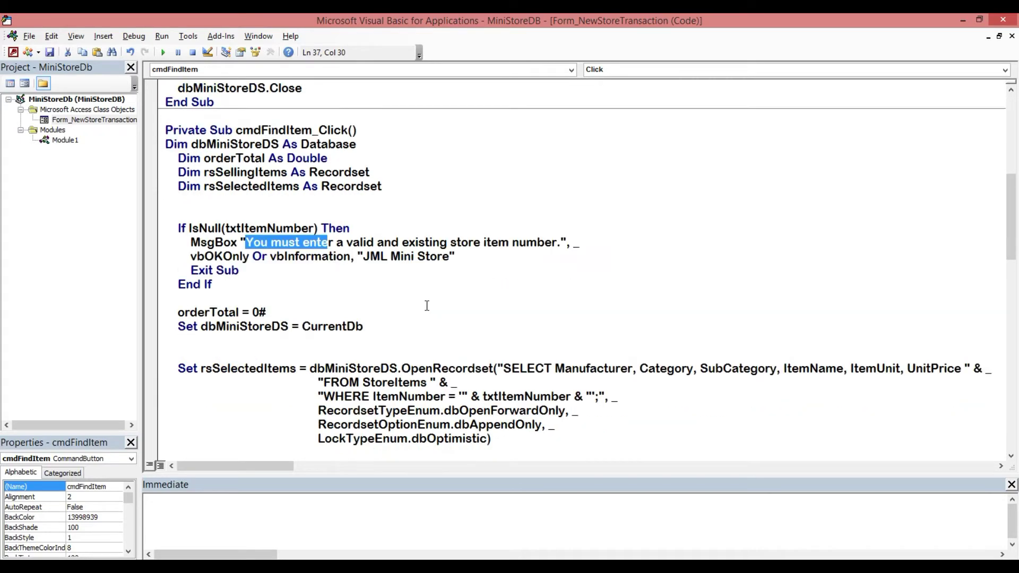
scroll(427, 305, "down", 1)
scroll(426, 306, "down", 1)
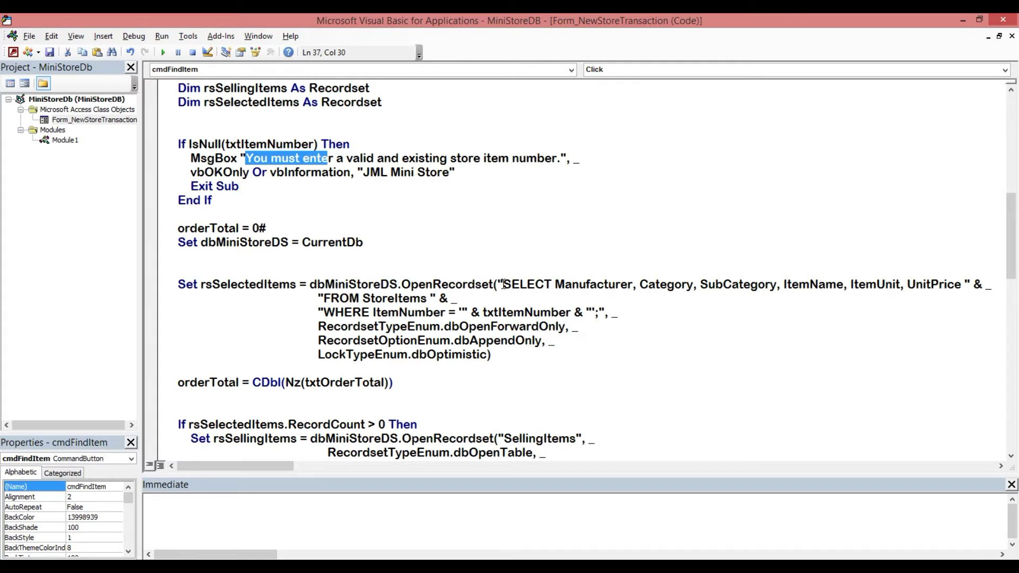
left_click_drag(503, 285, 785, 284)
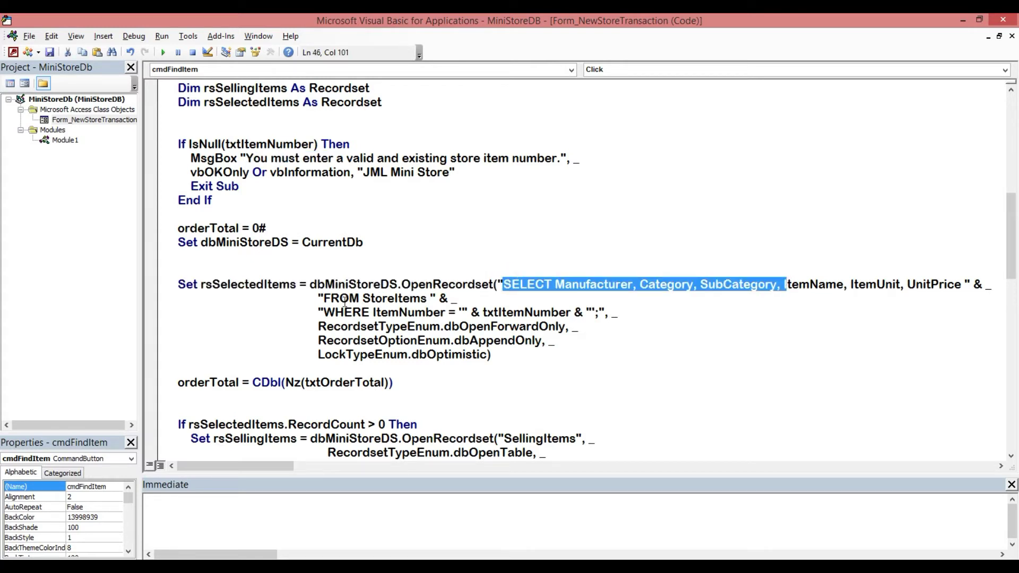
left_click(13, 52)
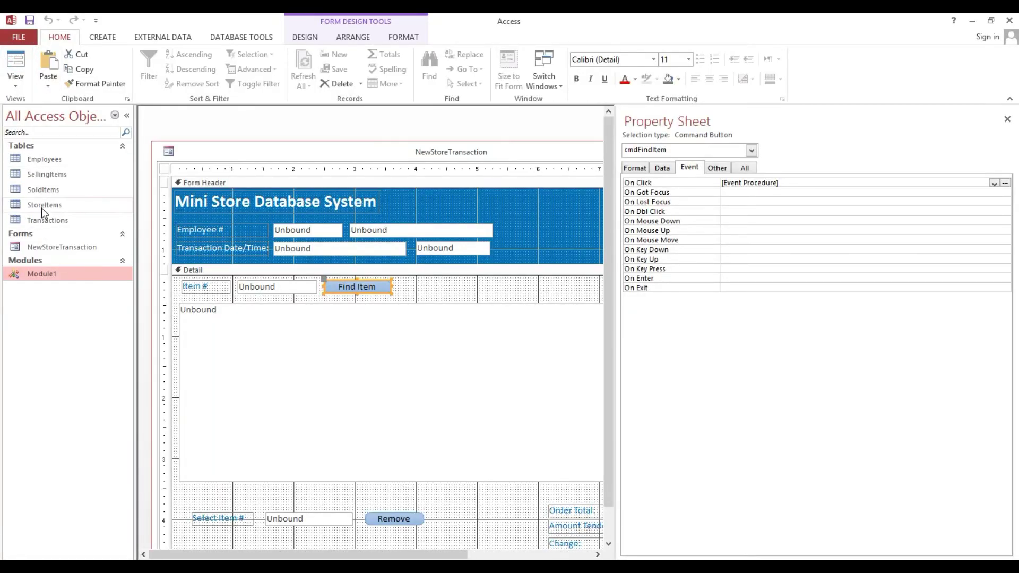
- Check the StoreItems records, close the table, and reopen the cmdFindItem_Click code
double_click(43, 205)
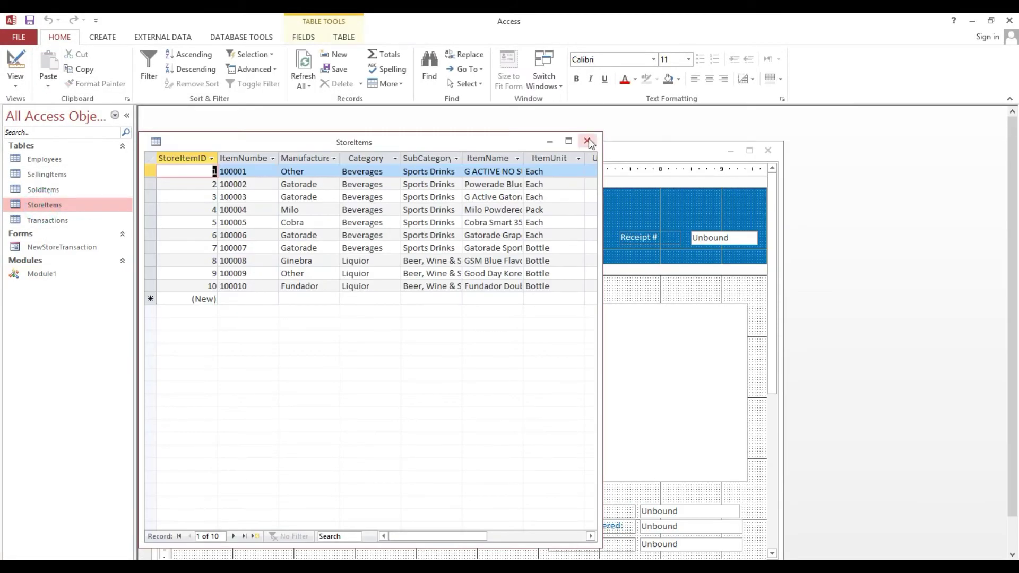
left_click(586, 141)
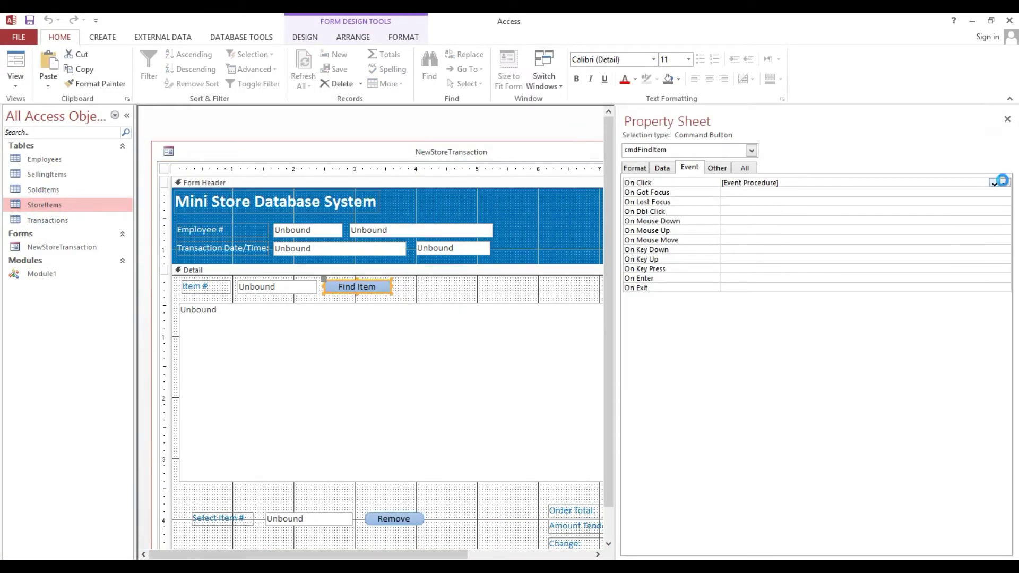
left_click(1002, 181)
left_click(528, 268)
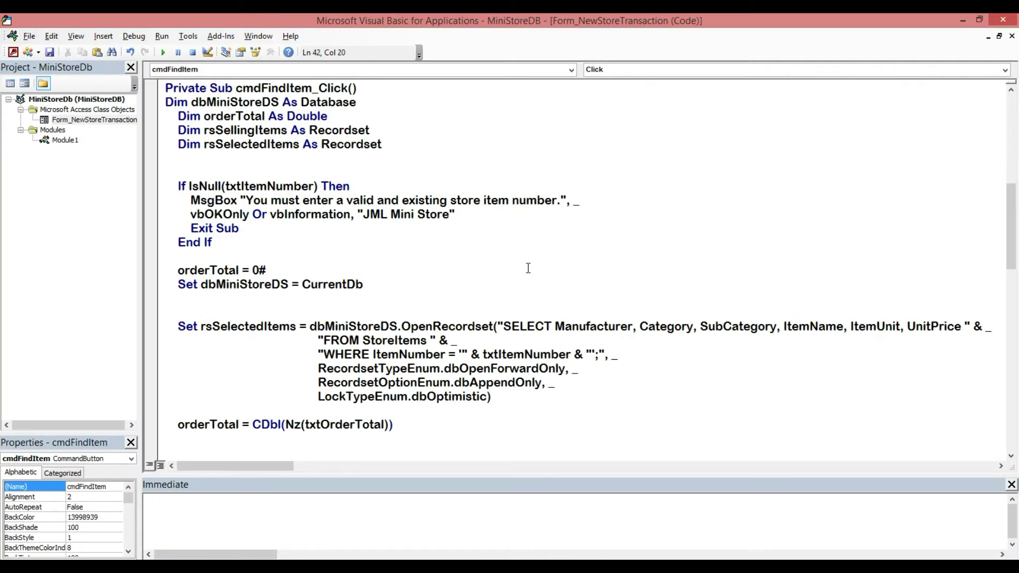
- Walk through the AddNew call and the ItemNumber, Manufacturer and UnitPrice assignment lines
scroll(419, 285, "down", 5)
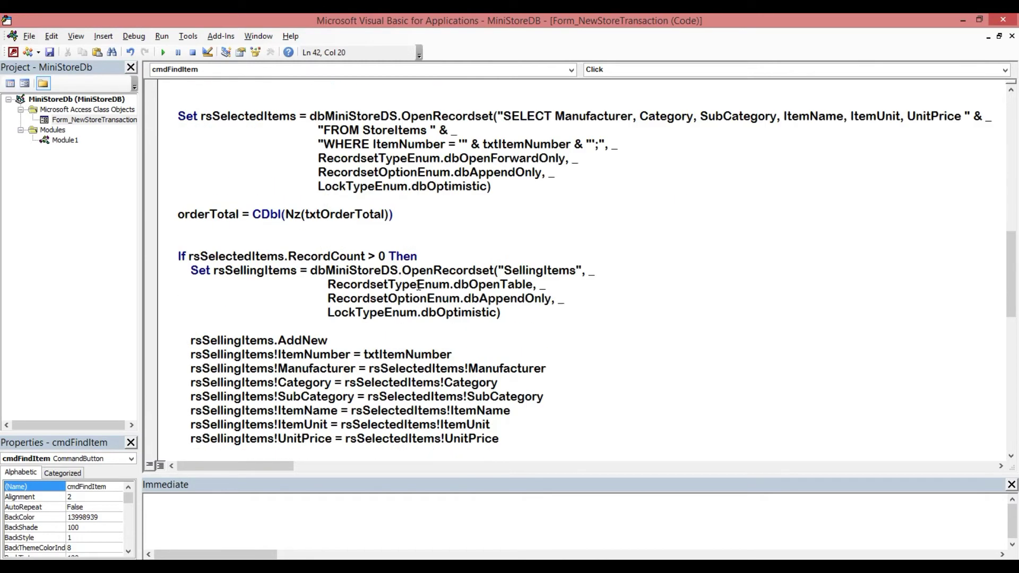
scroll(418, 285, "down", 2)
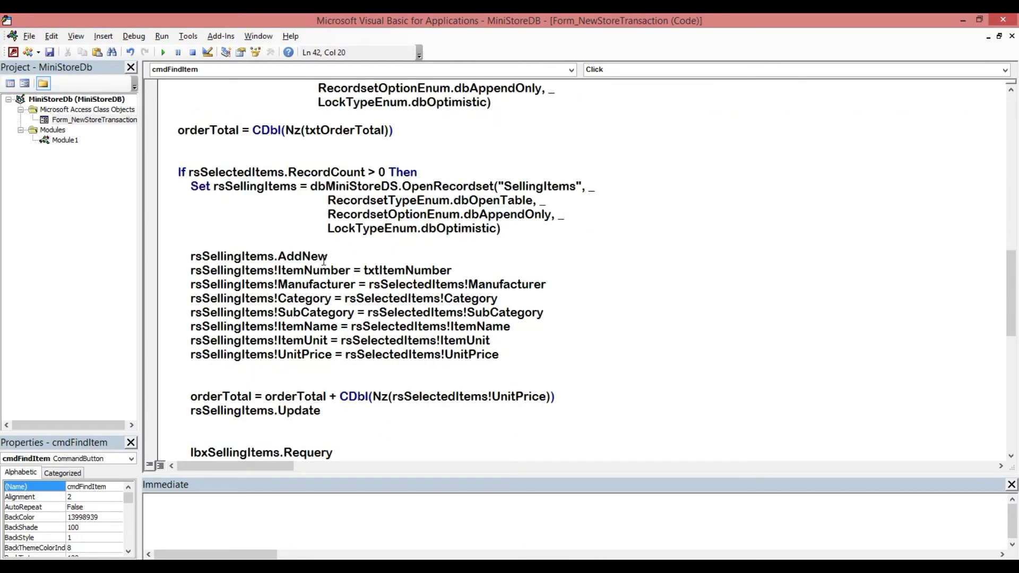
double_click(278, 256)
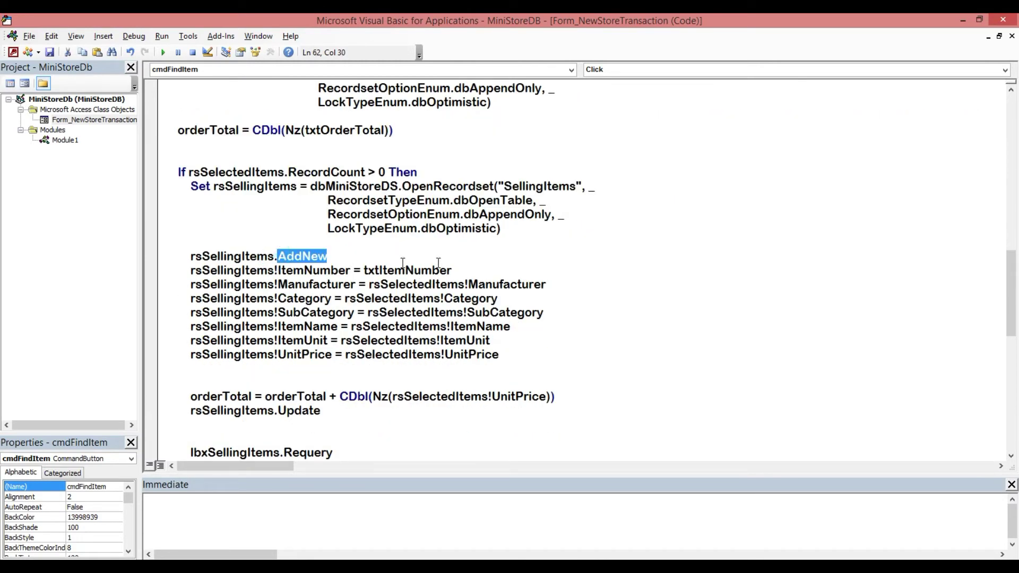
left_click_drag(182, 270, 385, 339)
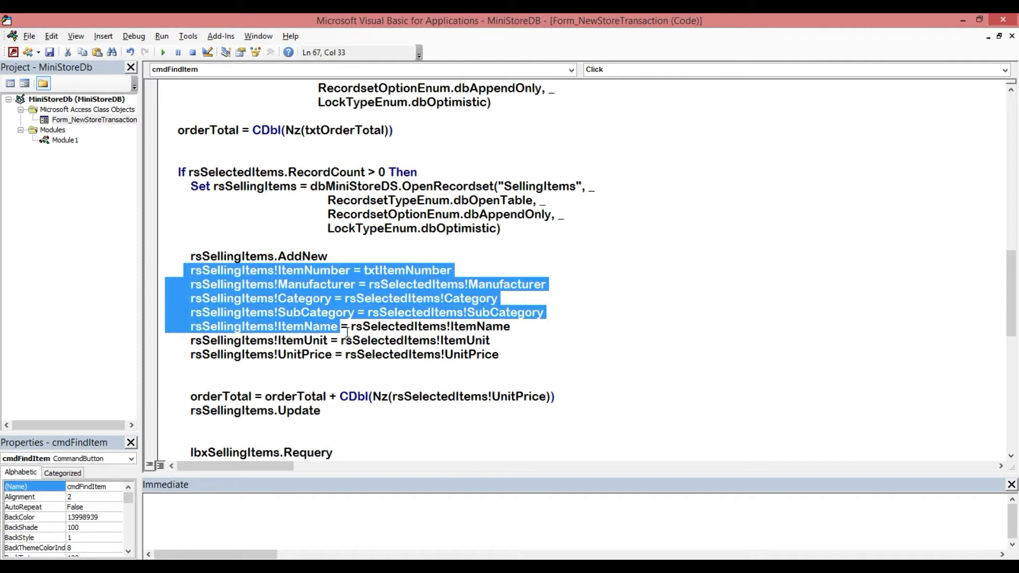
left_click(392, 312)
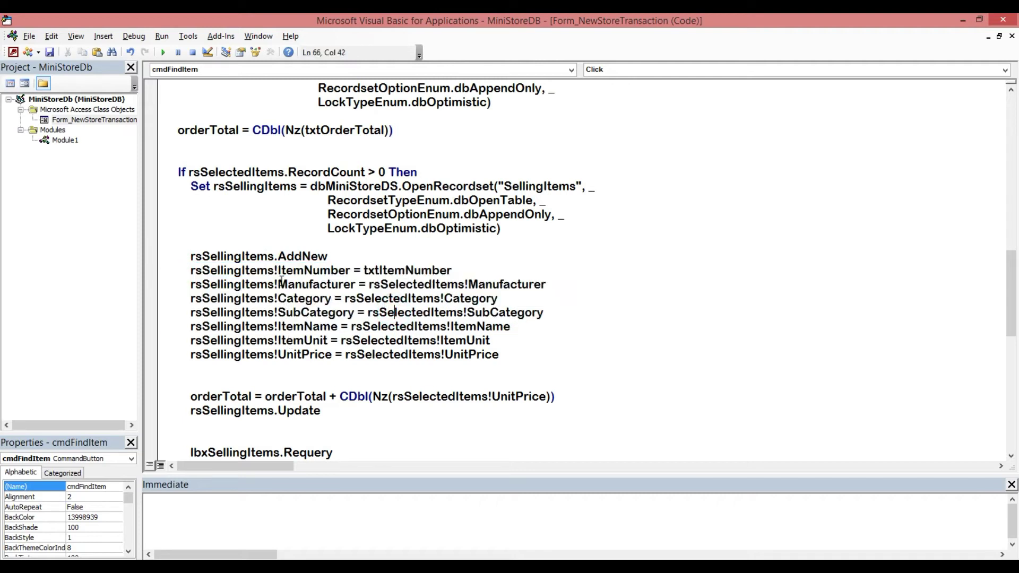
left_click_drag(278, 270, 360, 270)
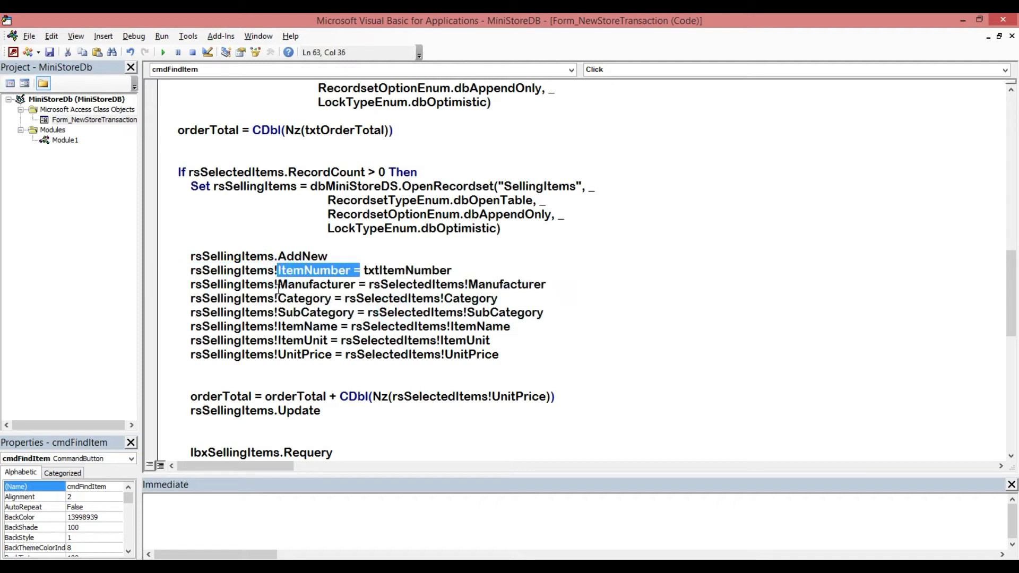
double_click(278, 285)
left_click(268, 312)
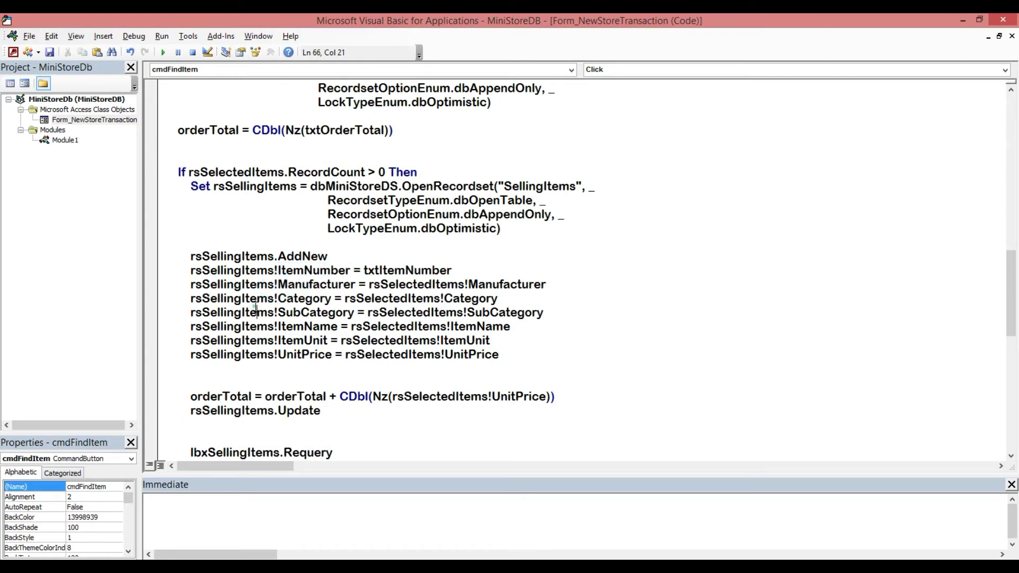
left_click(293, 354)
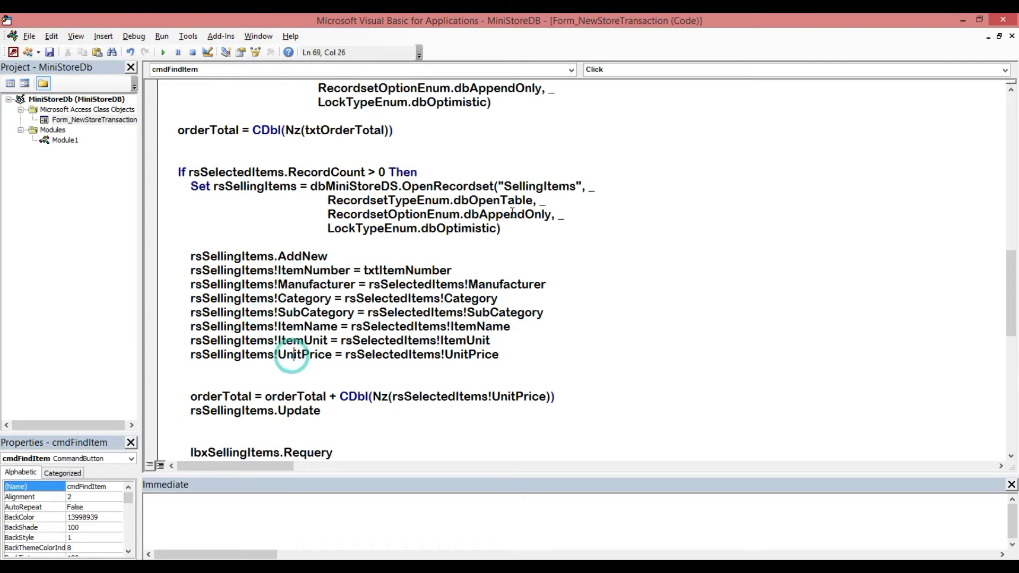
- Review the order total and update lines, then return to the Access form design
scroll(556, 282, "down", 3)
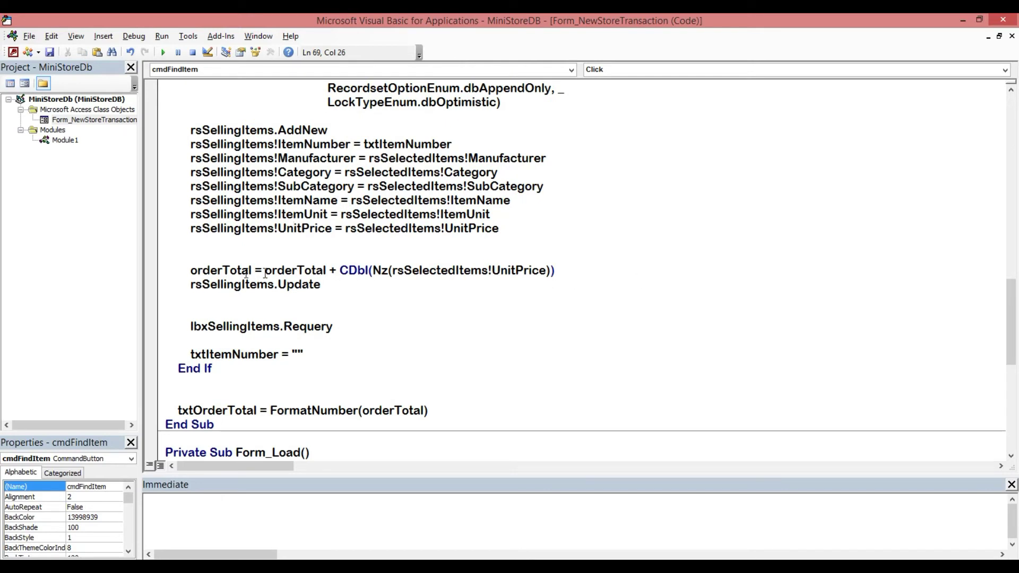
left_click_drag(180, 266, 324, 286)
left_click(350, 285)
left_click(13, 52)
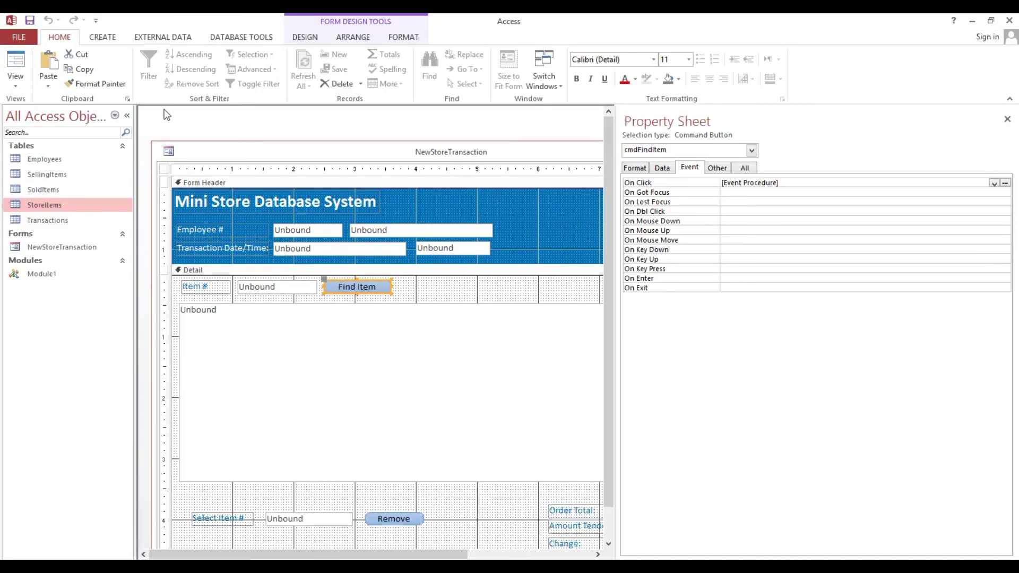
- Collapse the Navigation Pane, select the Order Total box, then the Find Item button
left_click(127, 116)
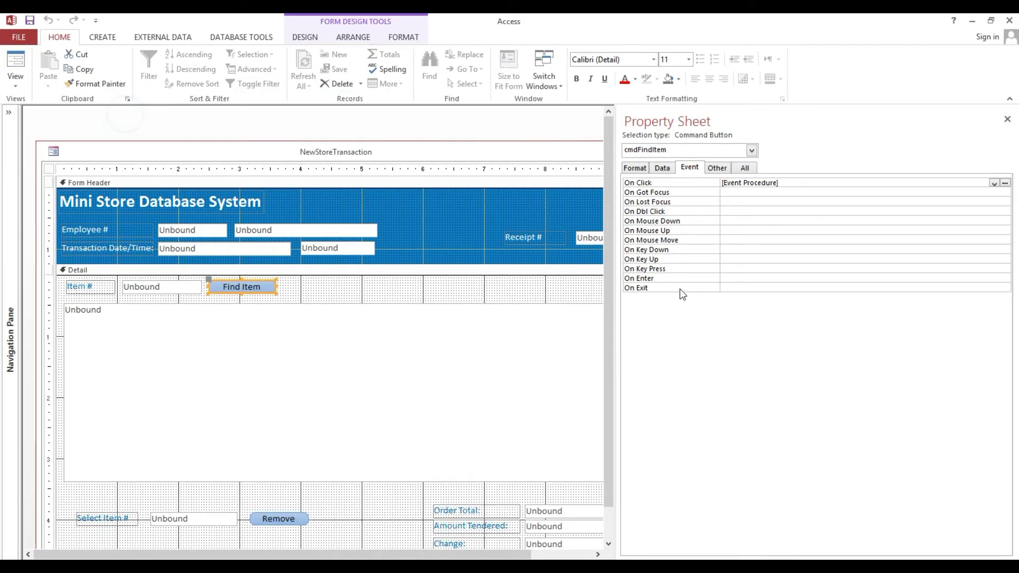
left_click(576, 508)
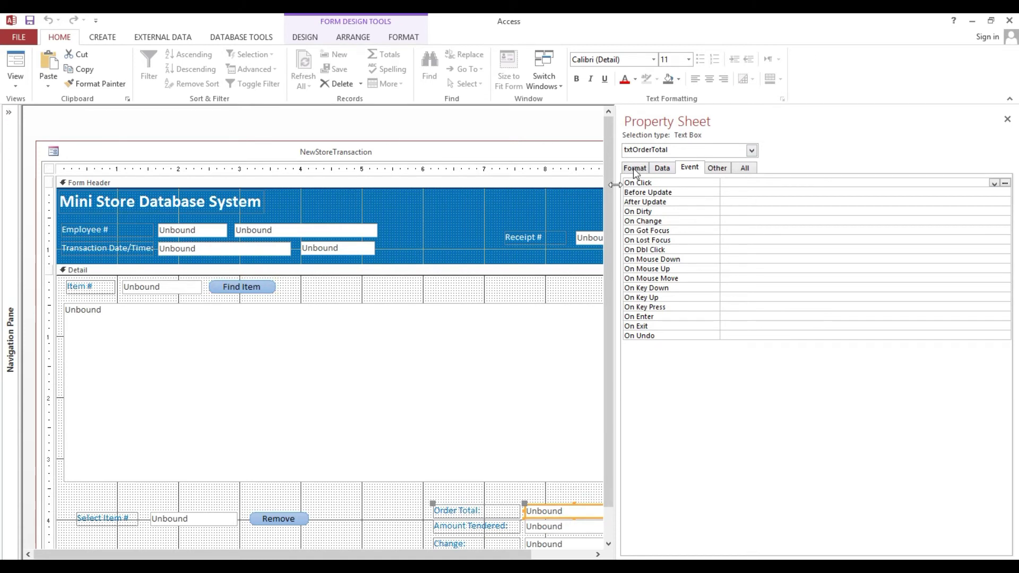
left_click(238, 292)
left_click(1005, 182)
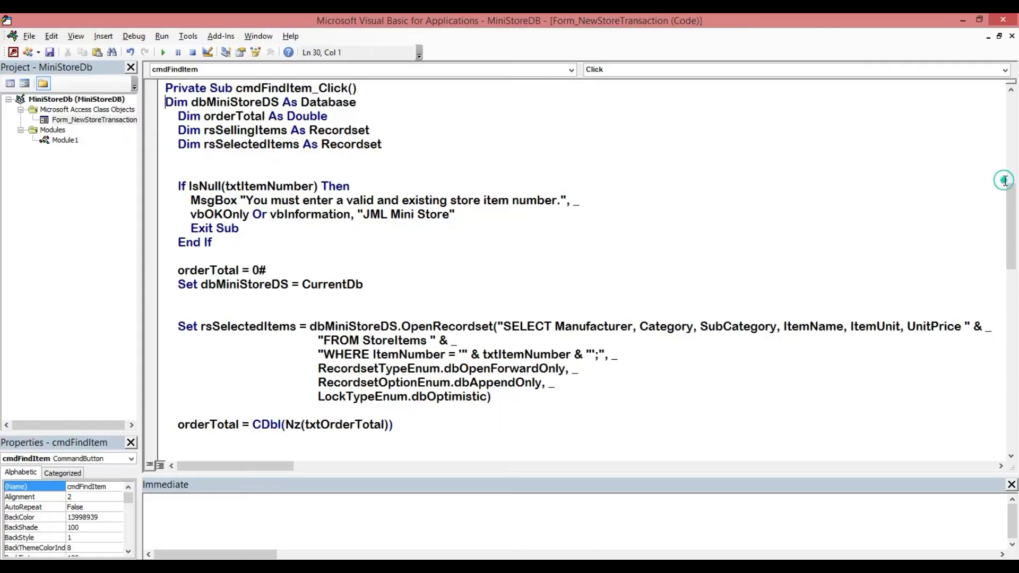
left_click(502, 418)
scroll(509, 409, "down", 5)
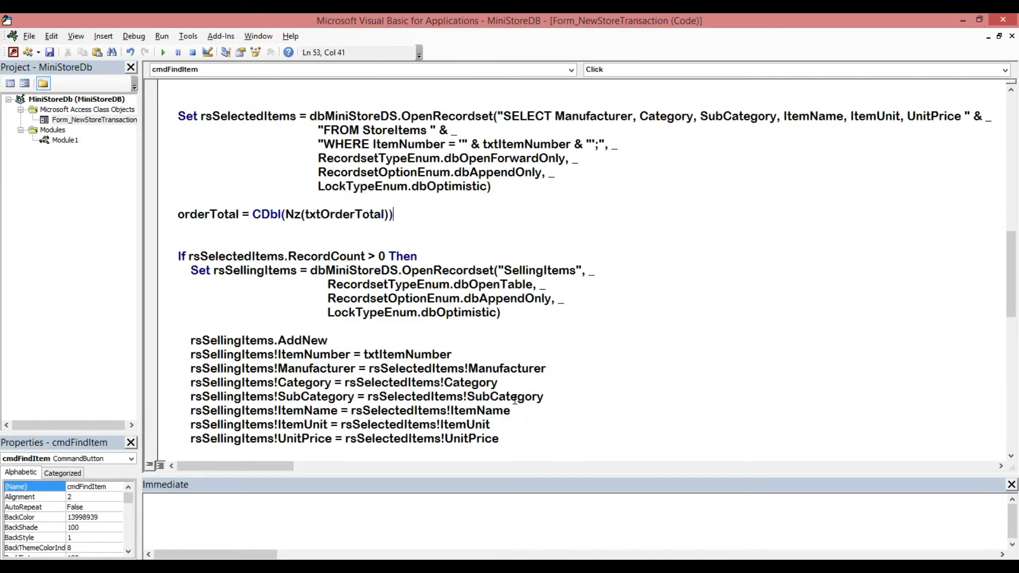
scroll(514, 399, "down", 1)
scroll(521, 398, "down", 2)
scroll(523, 397, "down", 2)
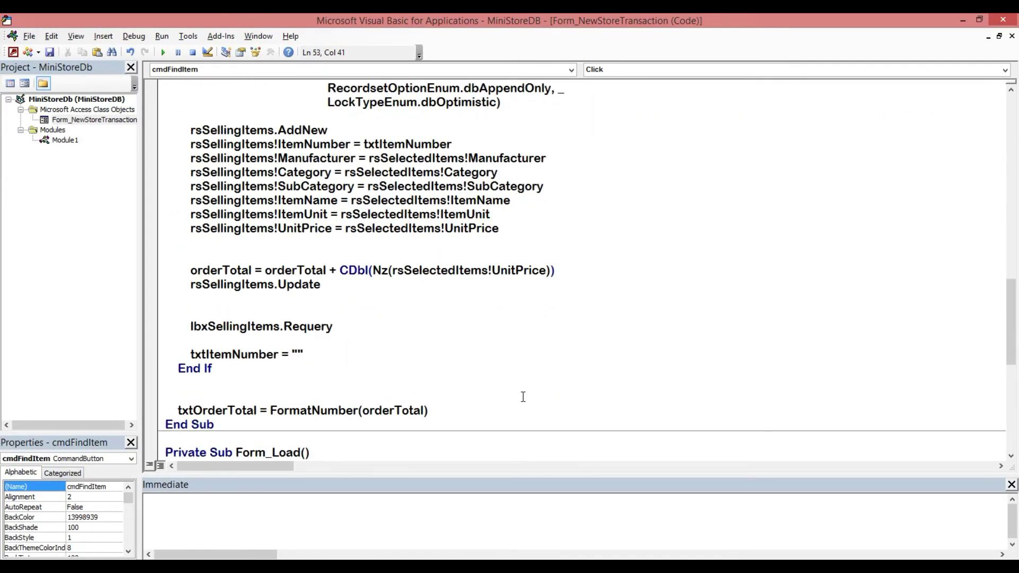
scroll(522, 398, "up", 3)
scroll(522, 399, "up", 3)
scroll(523, 399, "up", 1)
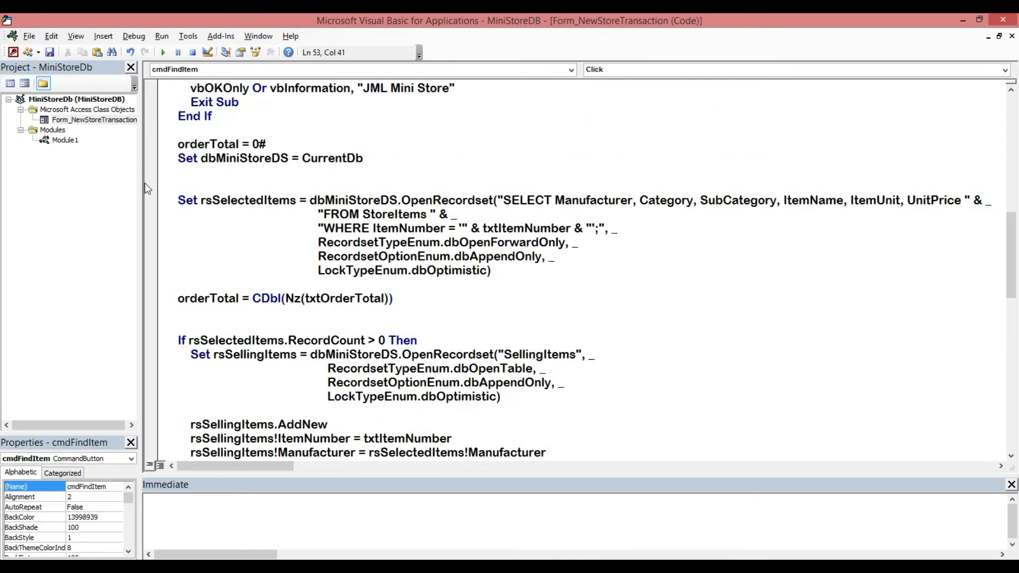
scroll(425, 191, "up", 1)
scroll(712, 196, "up", 2)
scroll(762, 191, "up", 1)
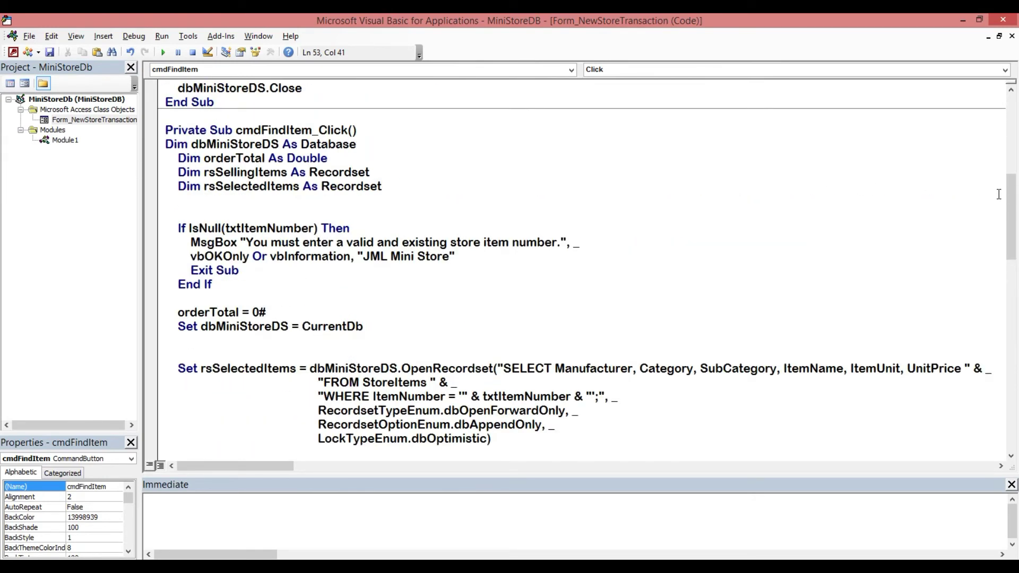
left_click_drag(1010, 198, 1011, 192)
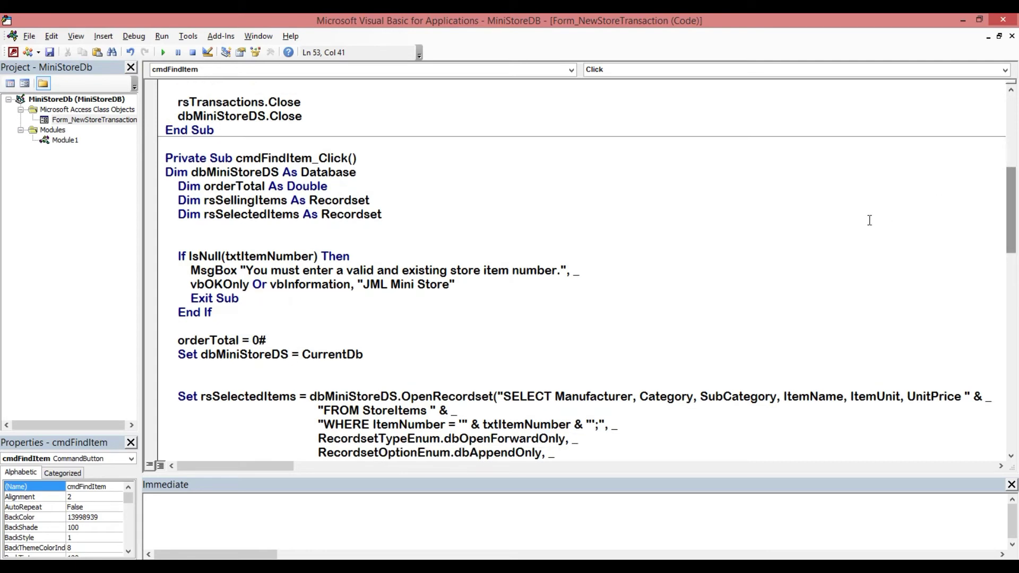
left_click(863, 217)
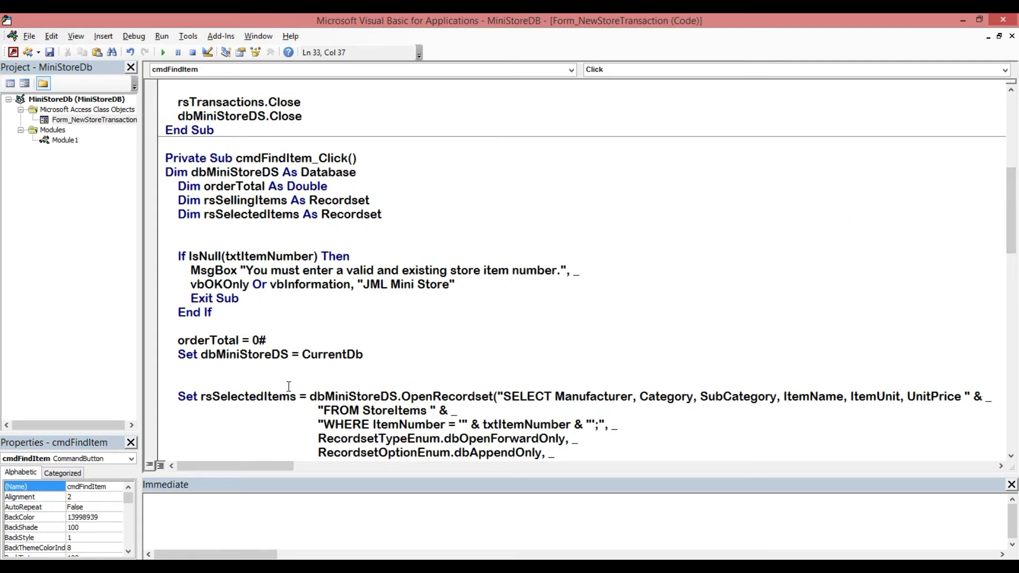
left_click(190, 38)
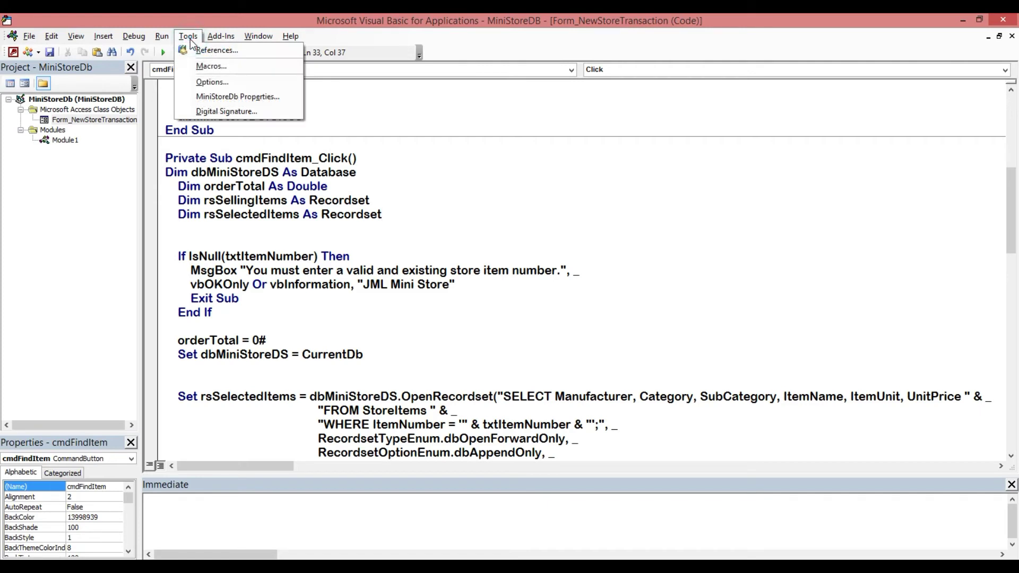
- Choose a smaller code font size on the Editor Format tab of the VBA Options
left_click(204, 83)
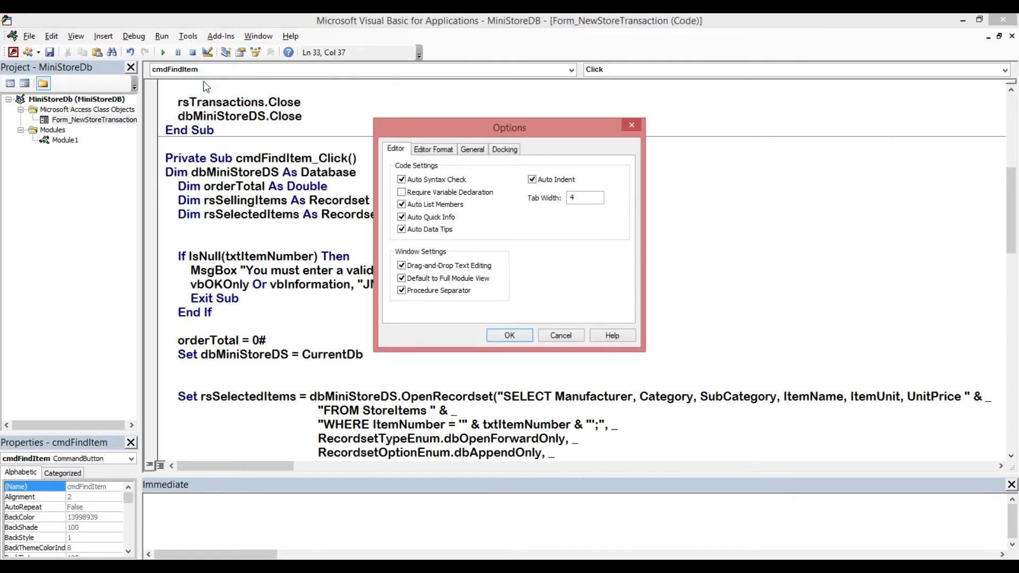
left_click(445, 151)
left_click(572, 210)
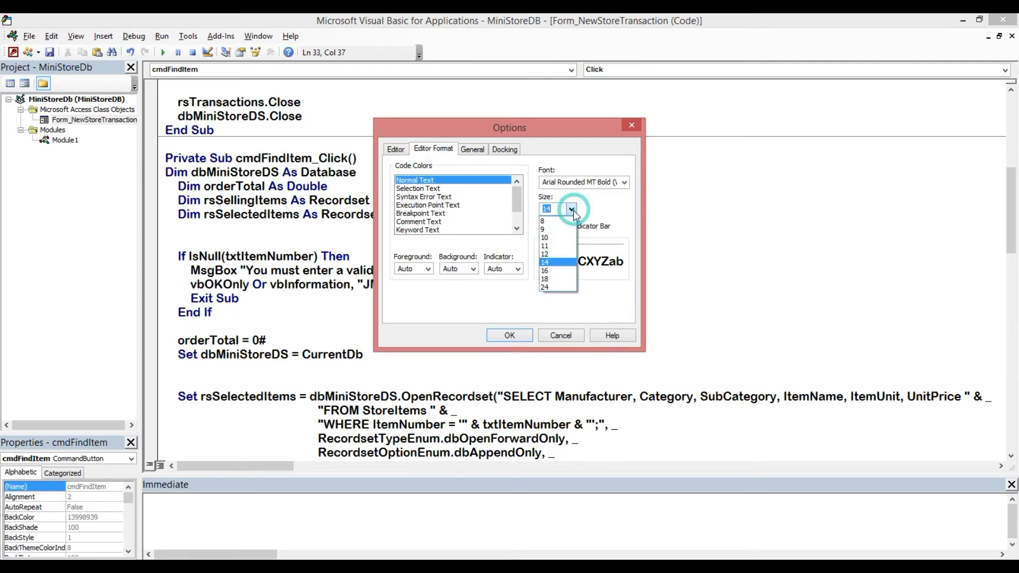
left_click(557, 234)
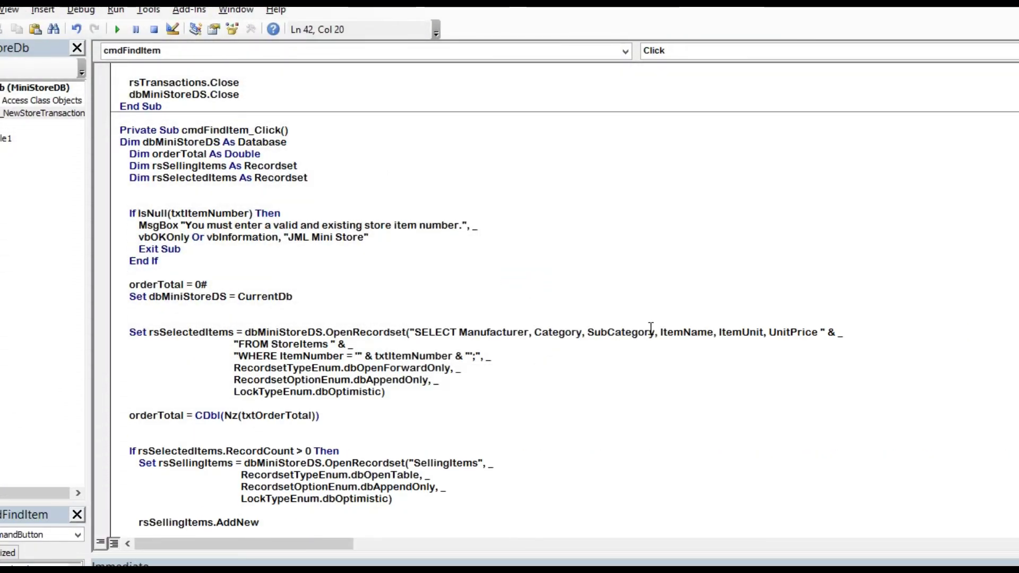
- Scroll through the cmdFindItem_Click code from orderTotal = 0# down to the Requery call
scroll(563, 297, "down", 1)
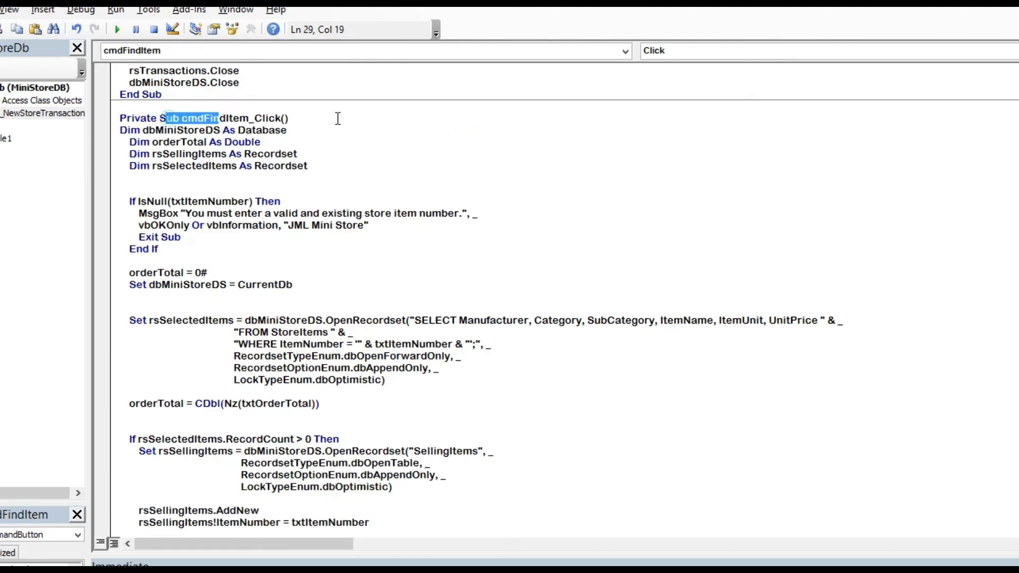
left_click(418, 269)
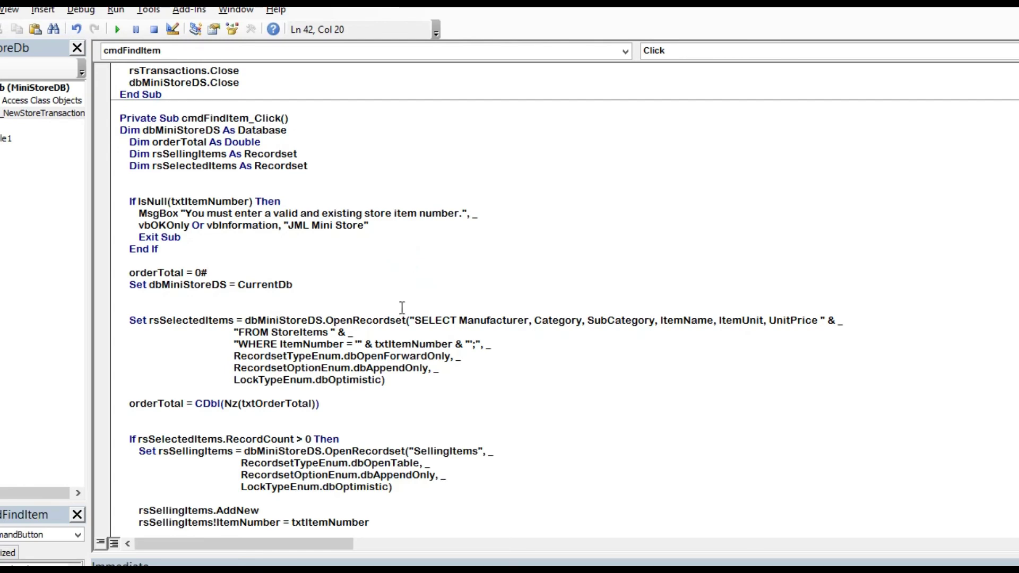
scroll(465, 390, "down", 1)
scroll(465, 390, "down", 1)
scroll(466, 390, "down", 2)
scroll(465, 390, "down", 1)
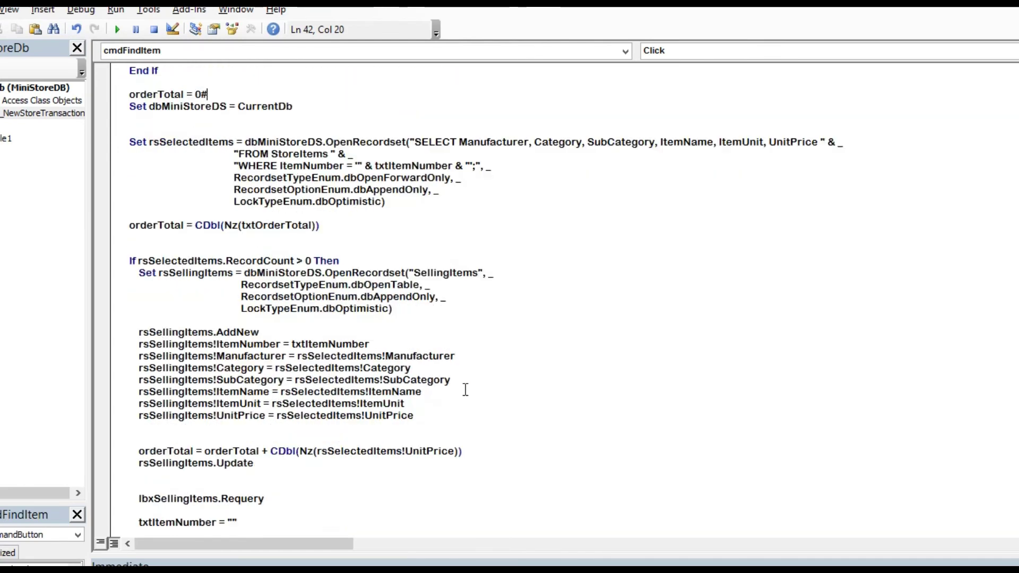
scroll(466, 390, "down", 1)
scroll(465, 389, "down", 1)
scroll(466, 390, "down", 1)
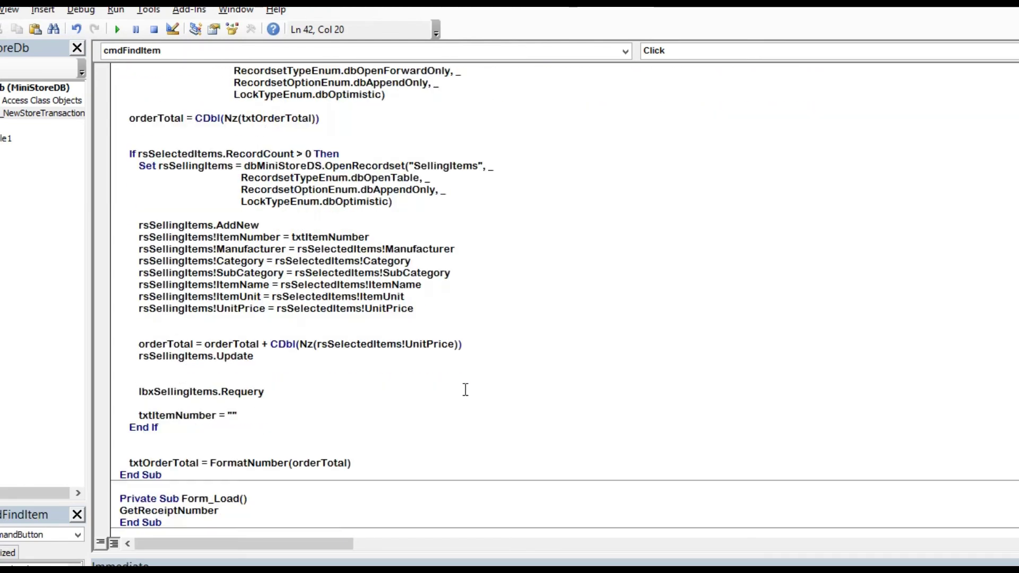
left_click(466, 389)
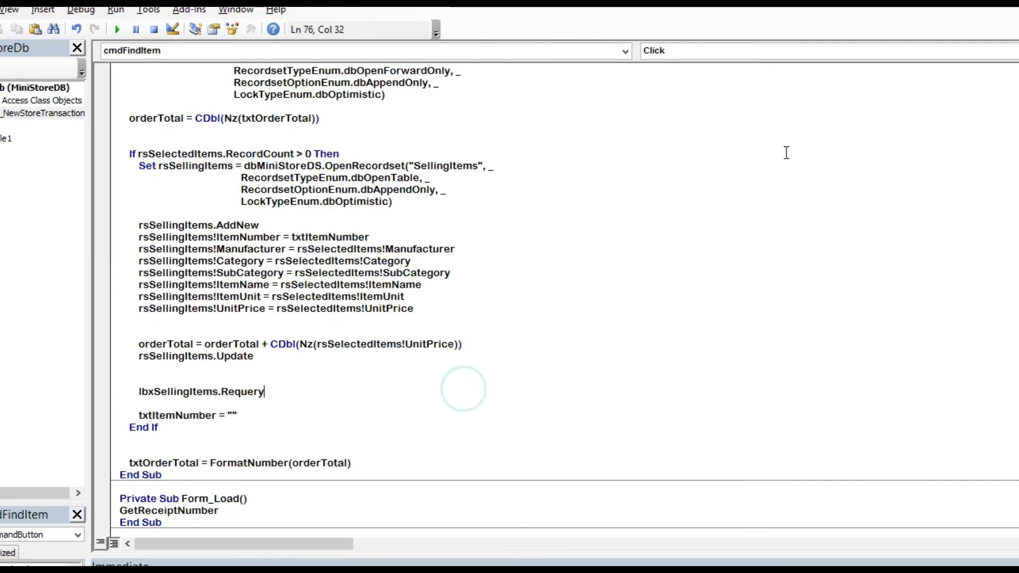
scroll(784, 152, "up", 2)
scroll(784, 153, "up", 1)
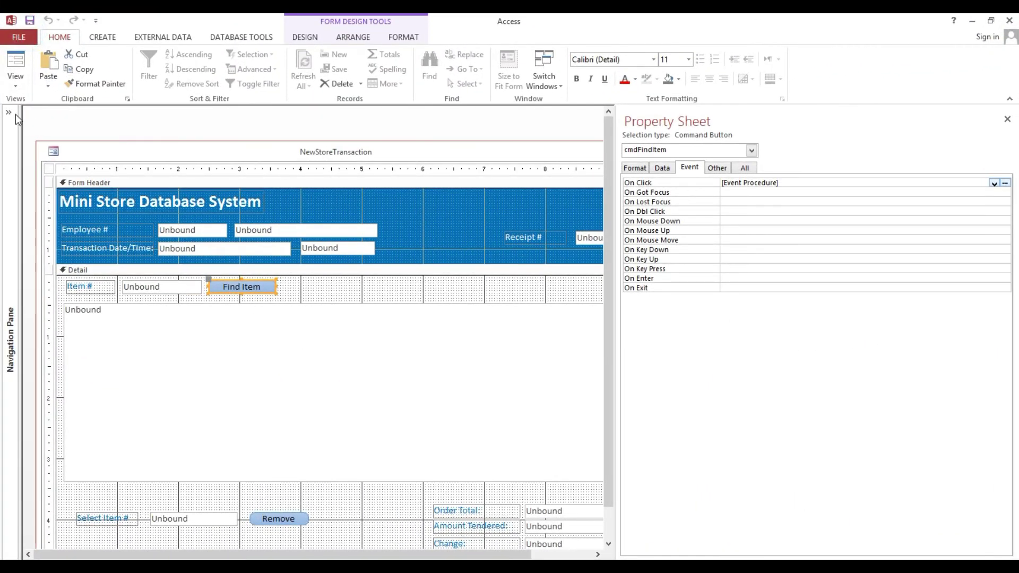
- Run the New Store Transaction form and open the StoreItems table beside it
left_click_drag(89, 155, 126, 138)
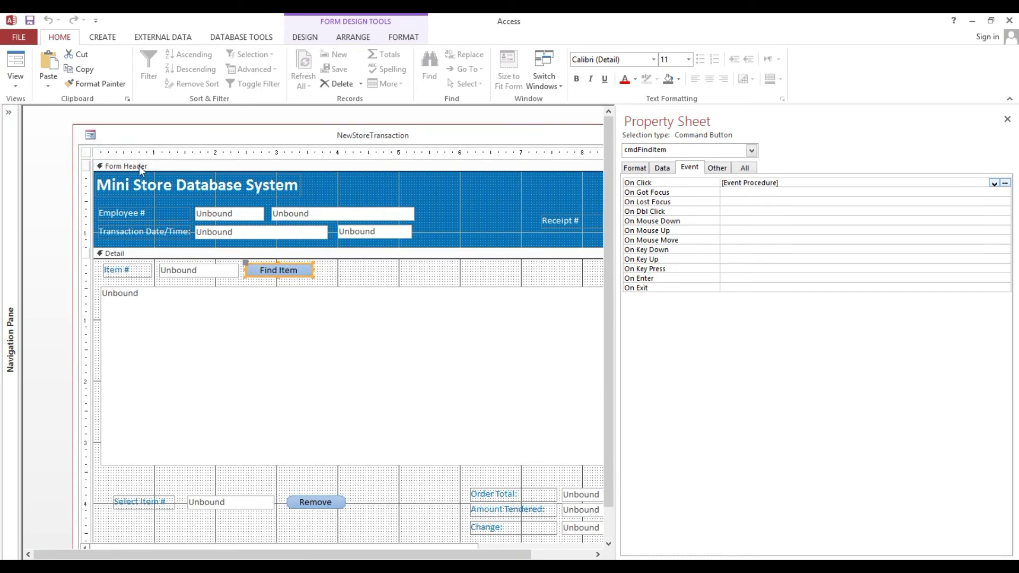
left_click(15, 61)
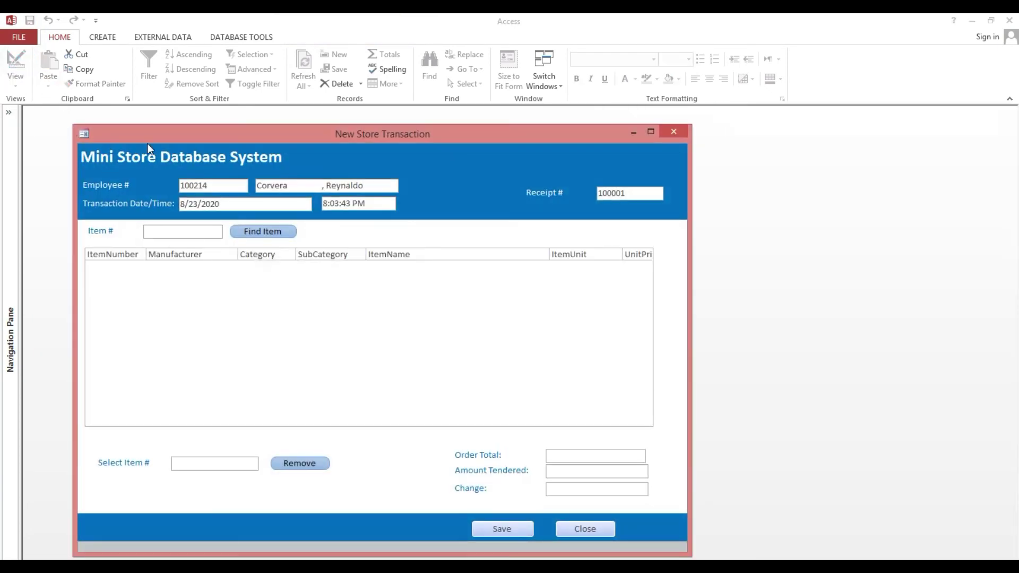
left_click(8, 112)
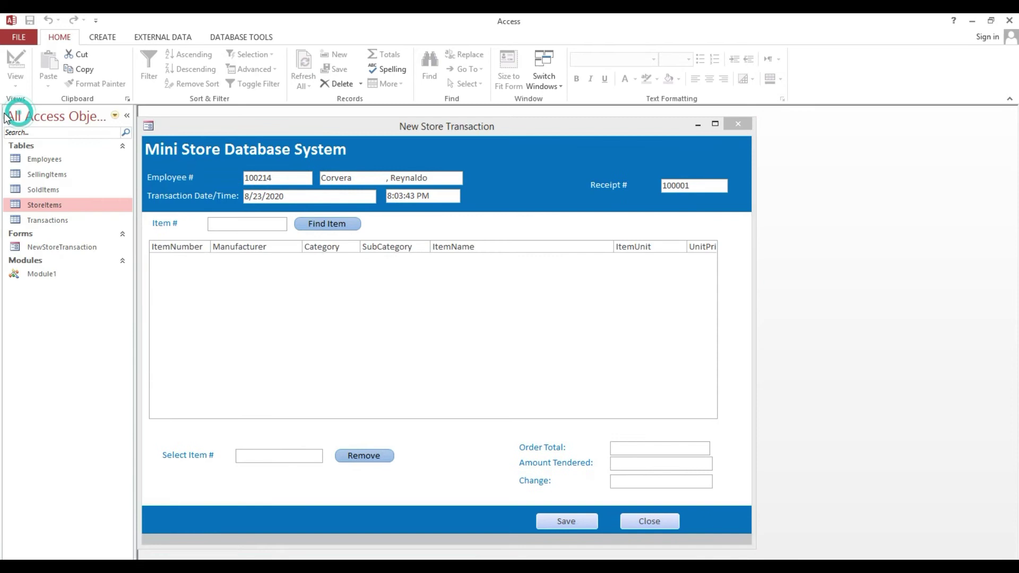
mouse_move(190, 132)
left_mouse_down()
mouse_move(339, 144)
mouse_move(240, 229)
left_mouse_up()
double_click(27, 206)
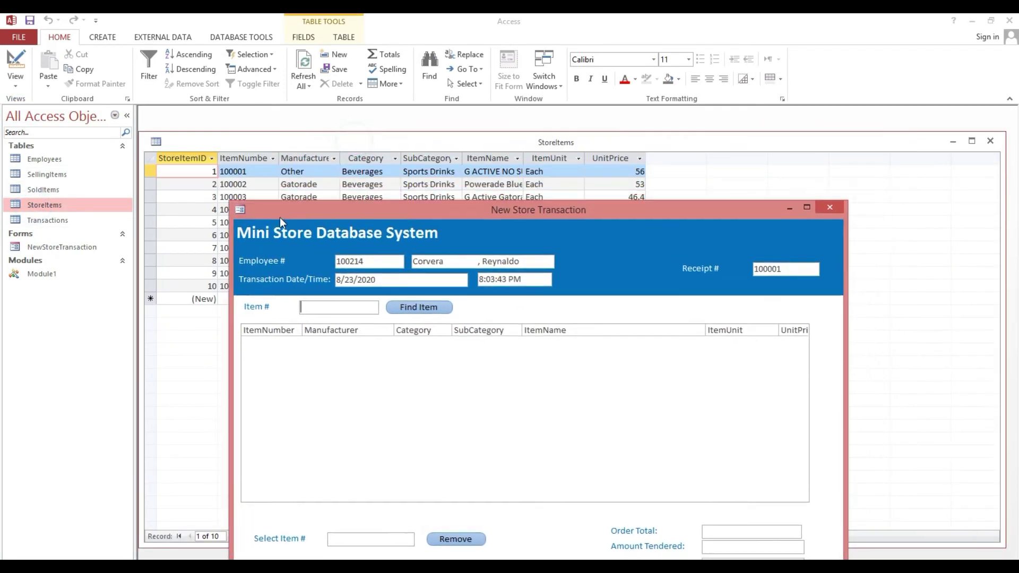
- Copy item number 100001 from StoreItems and paste it into Item #
left_click(258, 175)
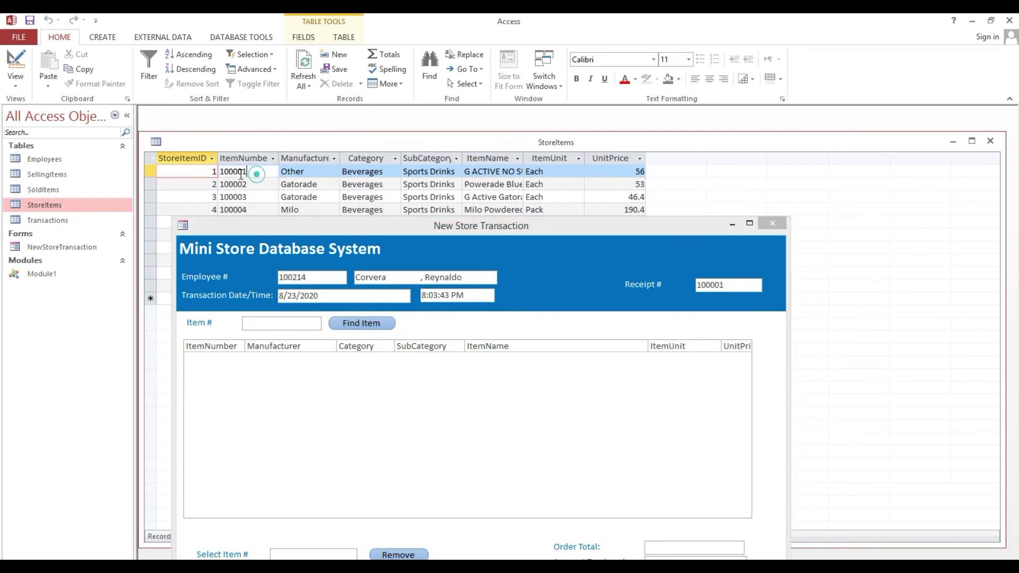
left_click_drag(245, 224, 468, 202)
left_click(433, 307)
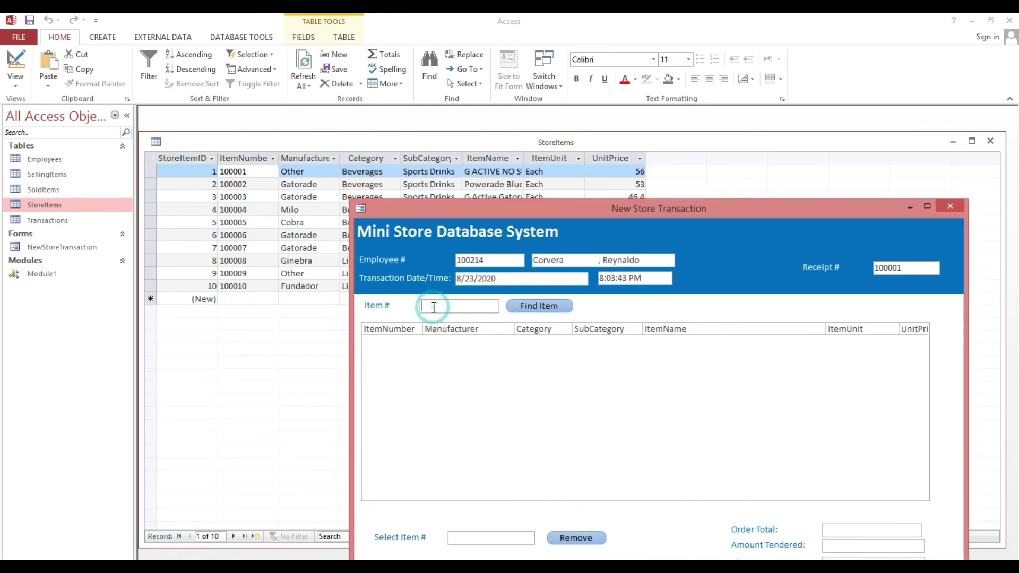
type("100001")
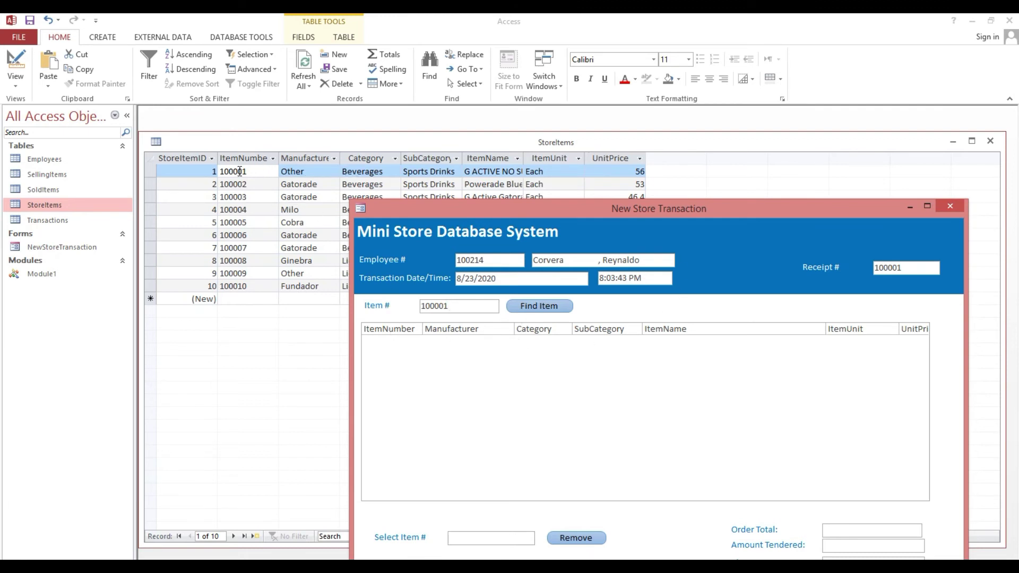
- Find and add items 100001 and 100003 to the selling list
left_click(548, 312)
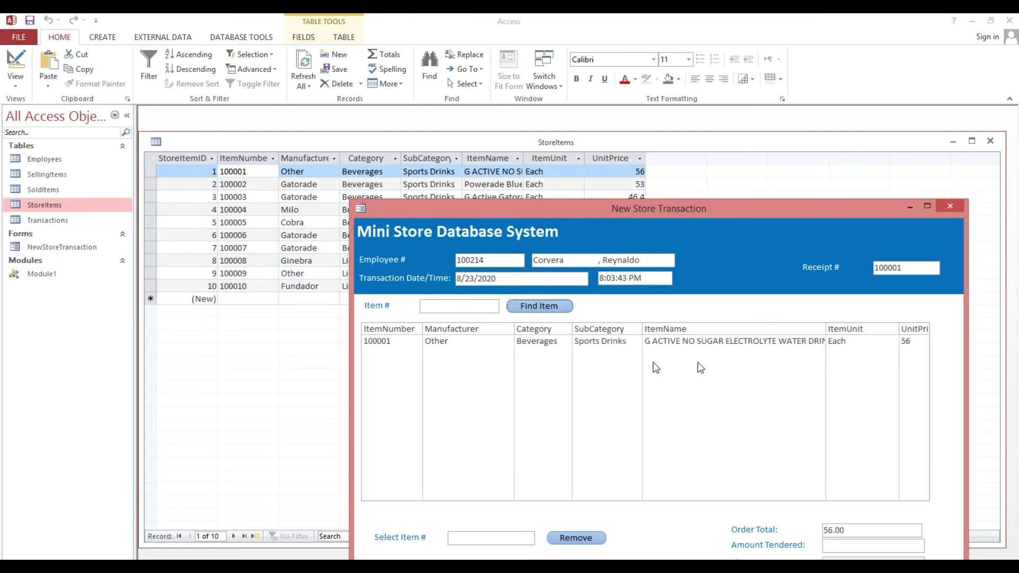
double_click(250, 197)
key("ctrl+c")
left_click(432, 305)
key("ctrl+v")
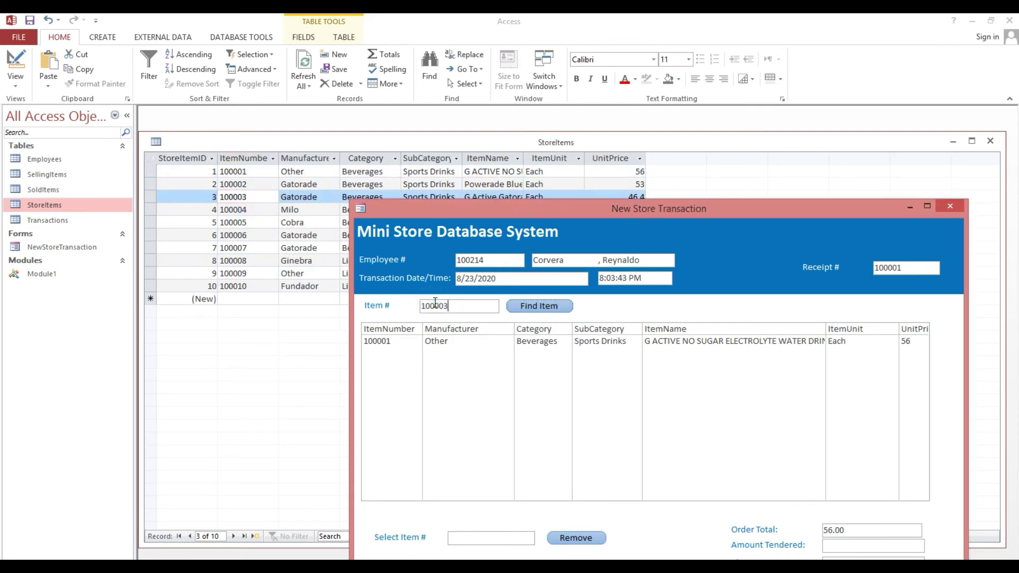
left_click(525, 307)
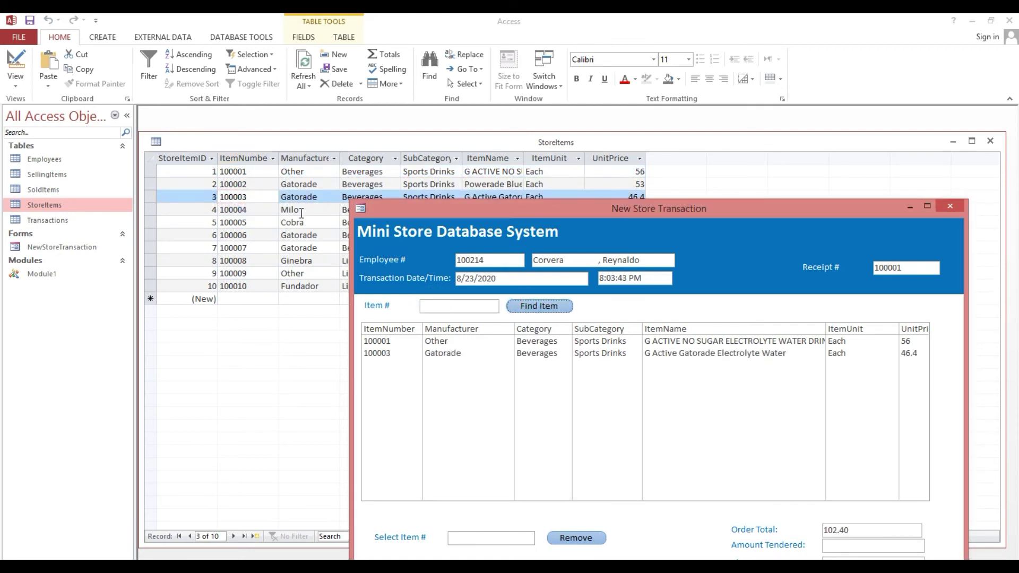
- Add items 100005 and 100008 to the selling list, bringing the total to 307.20
left_click_drag(686, 207, 733, 101)
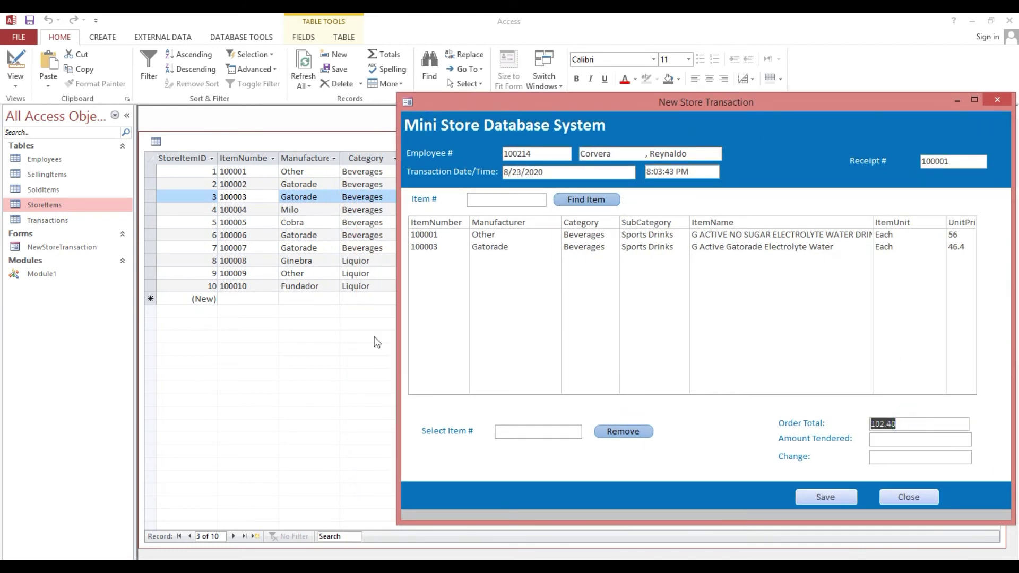
left_click_drag(254, 223, 190, 224)
key("ctrl+c")
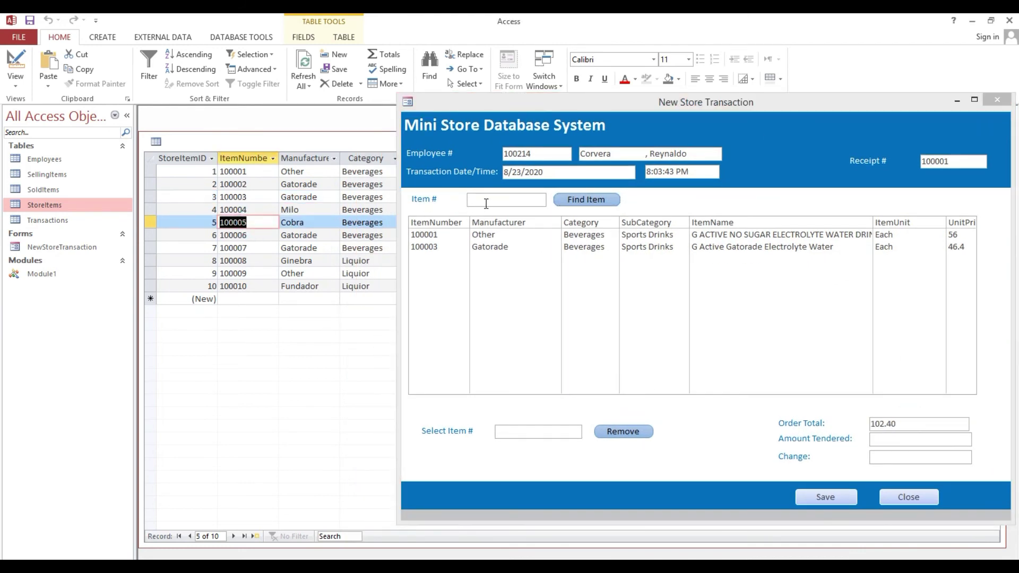
left_click(485, 200)
key("ctrl+v")
left_click_drag(489, 107, 428, 106)
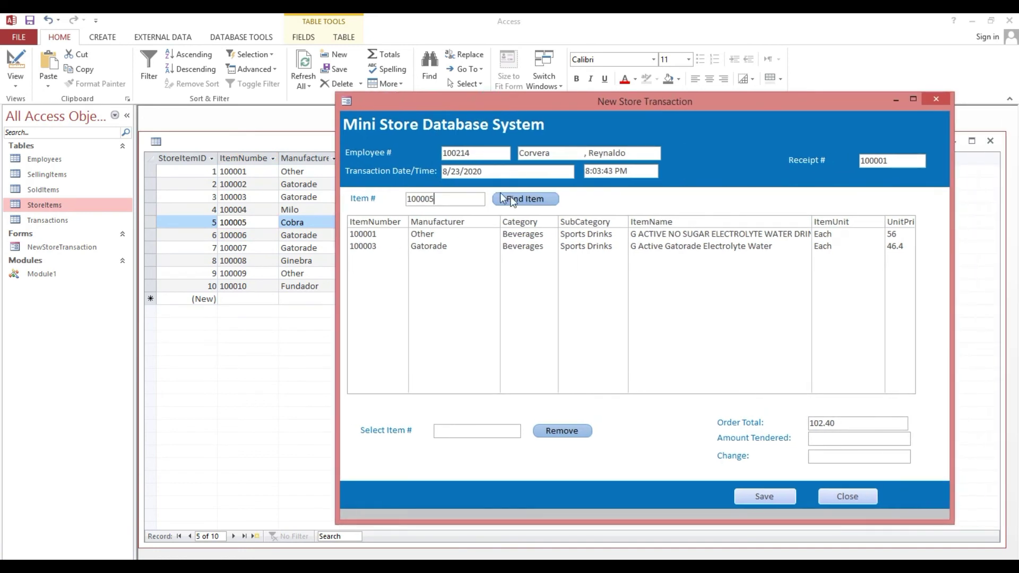
left_click(523, 200)
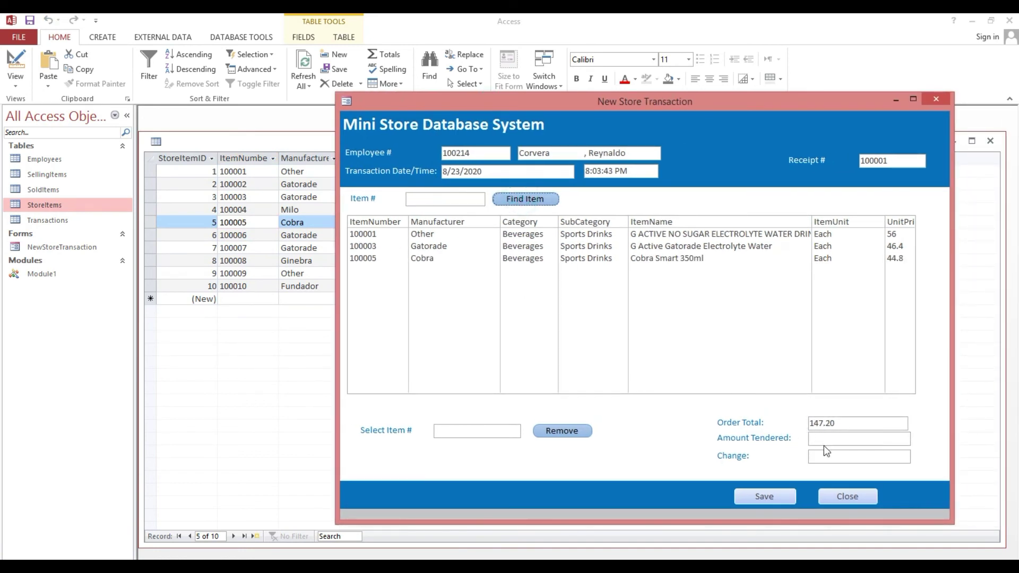
left_click(253, 261)
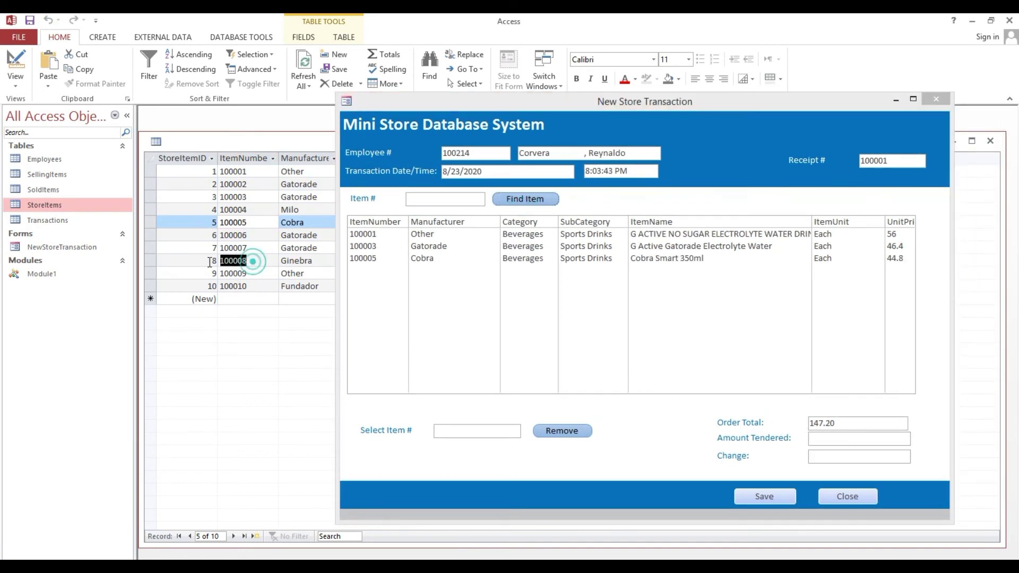
left_click(413, 200)
key("ctrl+v")
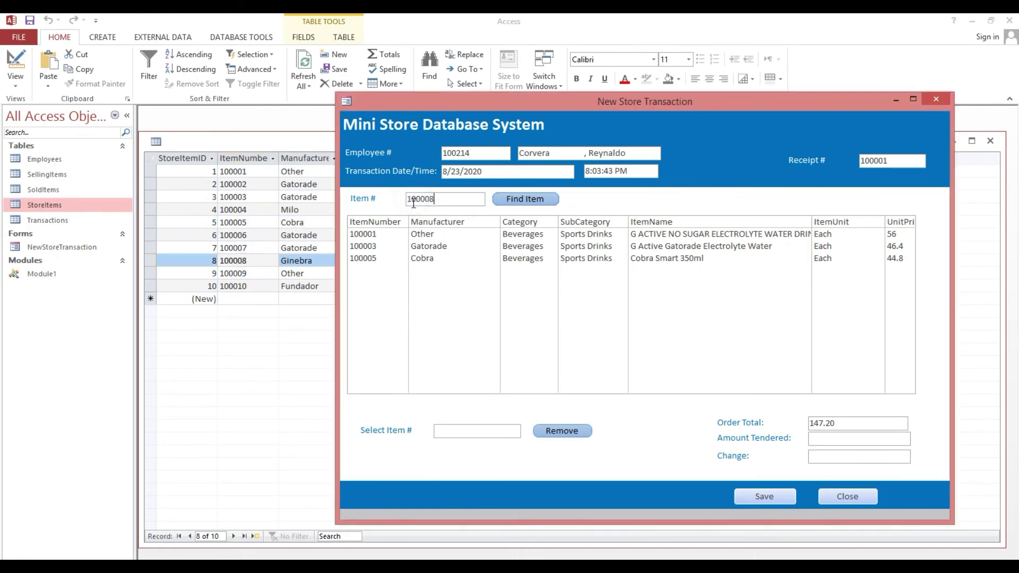
left_click(527, 200)
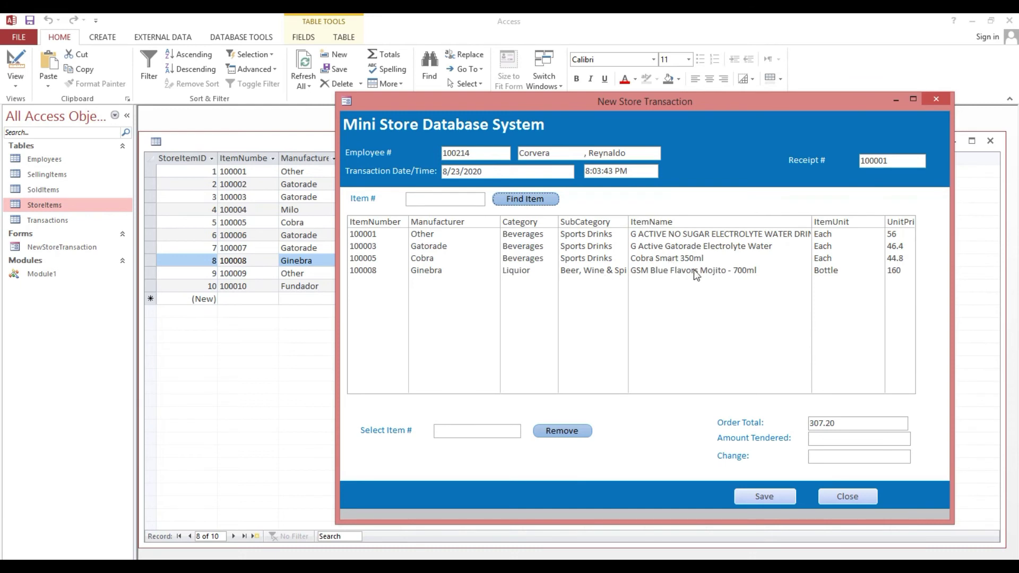
- Click the 100001, 100003 and 100005 list rows to check whether Select Item # fills
left_click_drag(615, 107, 533, 121)
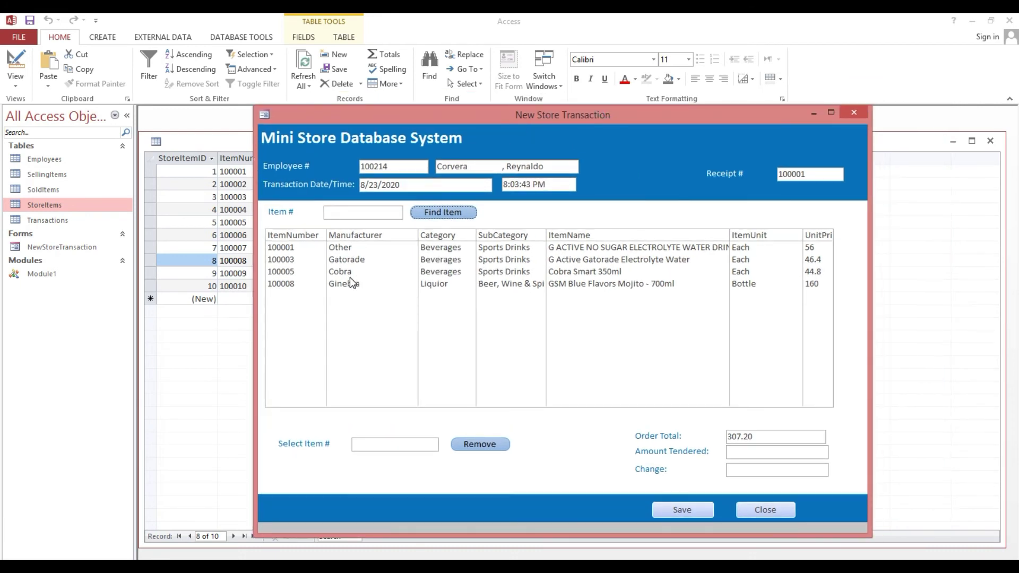
left_click(342, 253)
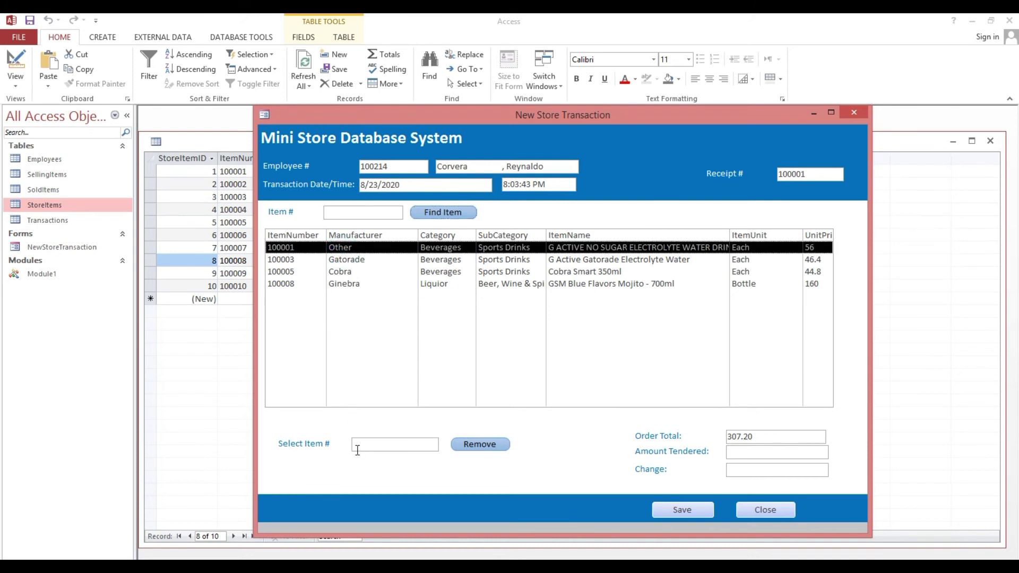
left_click(386, 445)
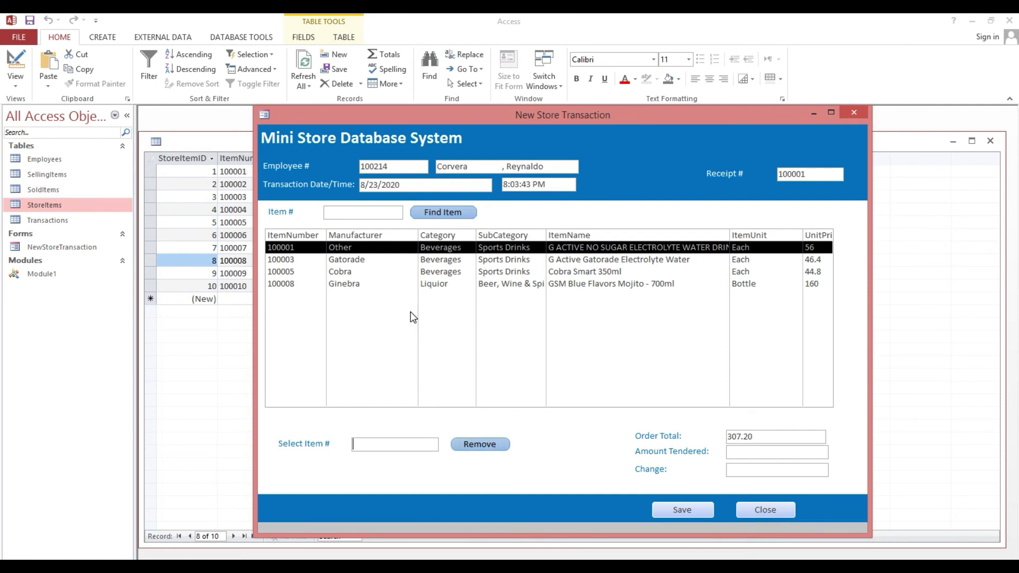
left_click(349, 260)
left_click(347, 273)
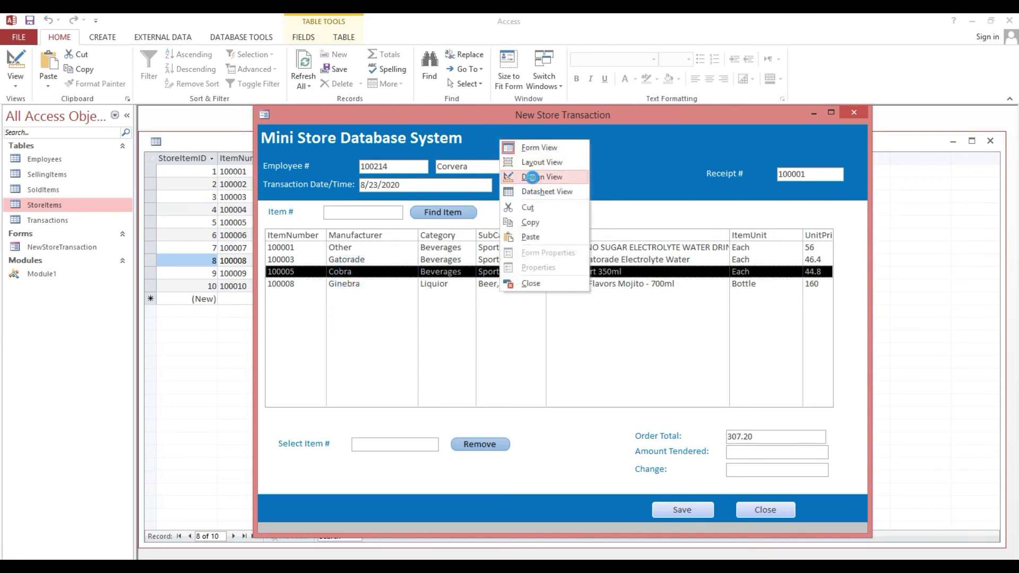
- Switch the form to Design View and close the StoreItems table
left_click(532, 177)
right_click(216, 137)
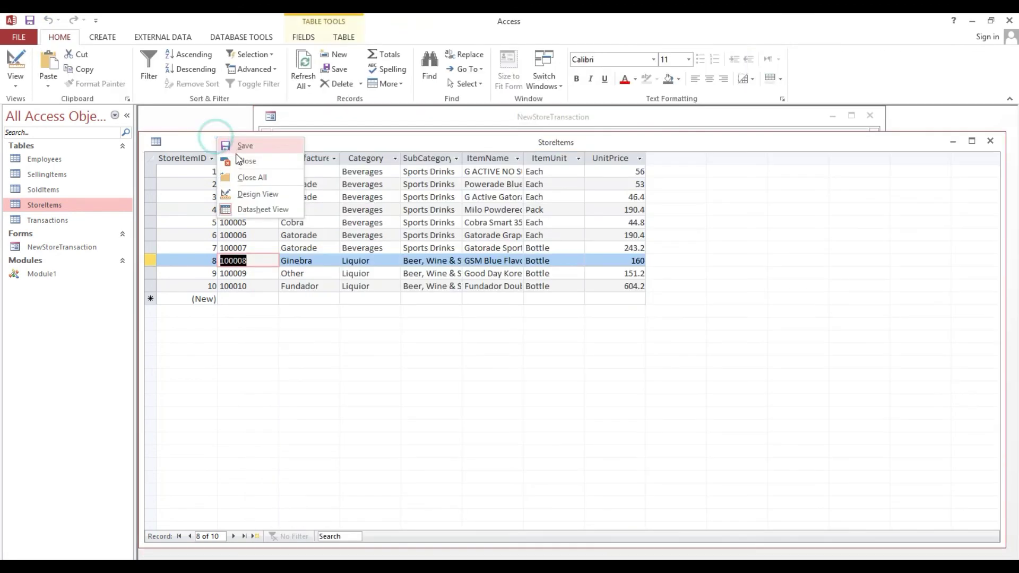
left_click(238, 161)
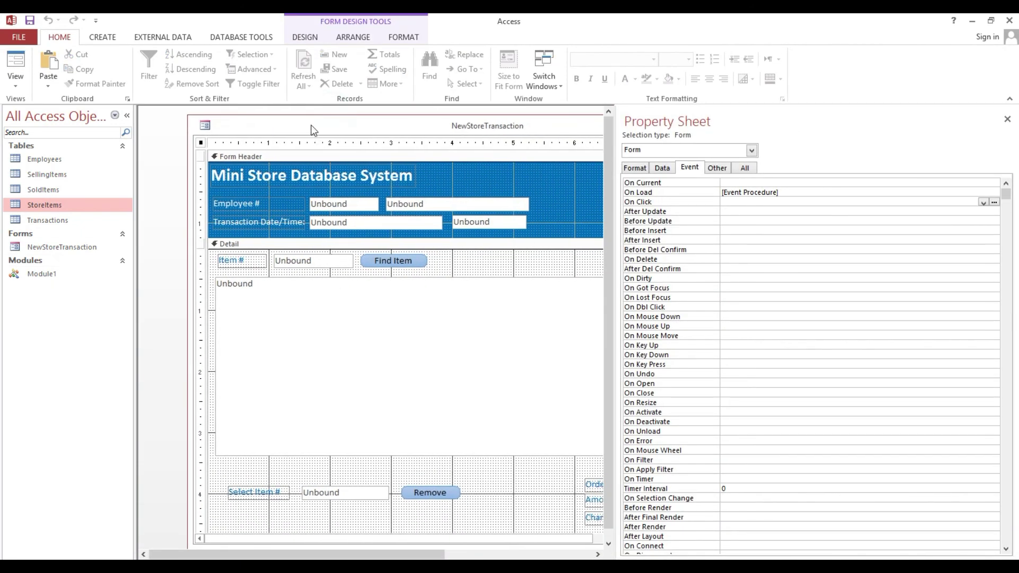
left_click_drag(311, 125, 303, 123)
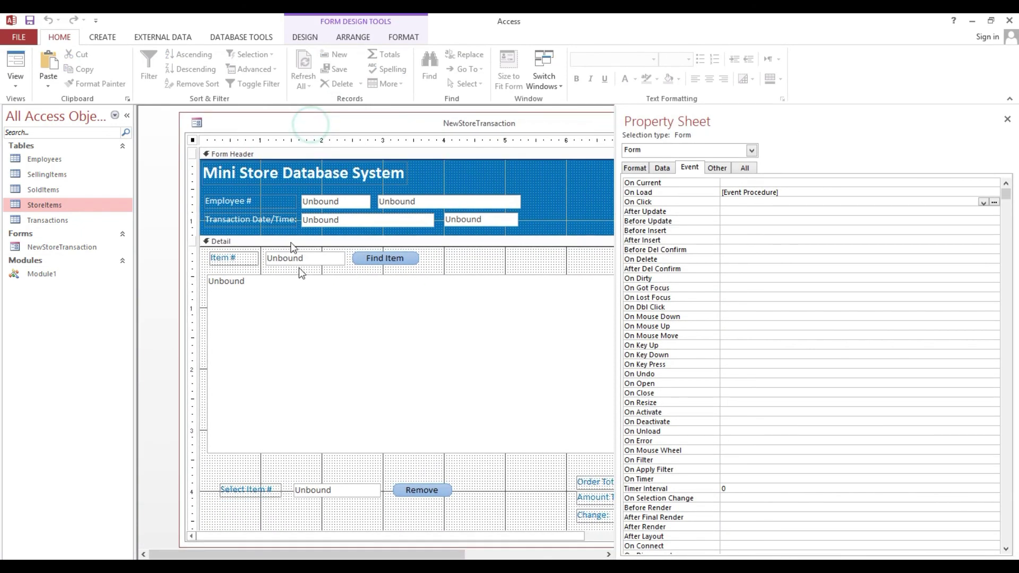
- Give the list box an On Click procedure: txtSelectedItemNumber = lbxSellingItems
left_click(317, 321)
left_click(993, 183)
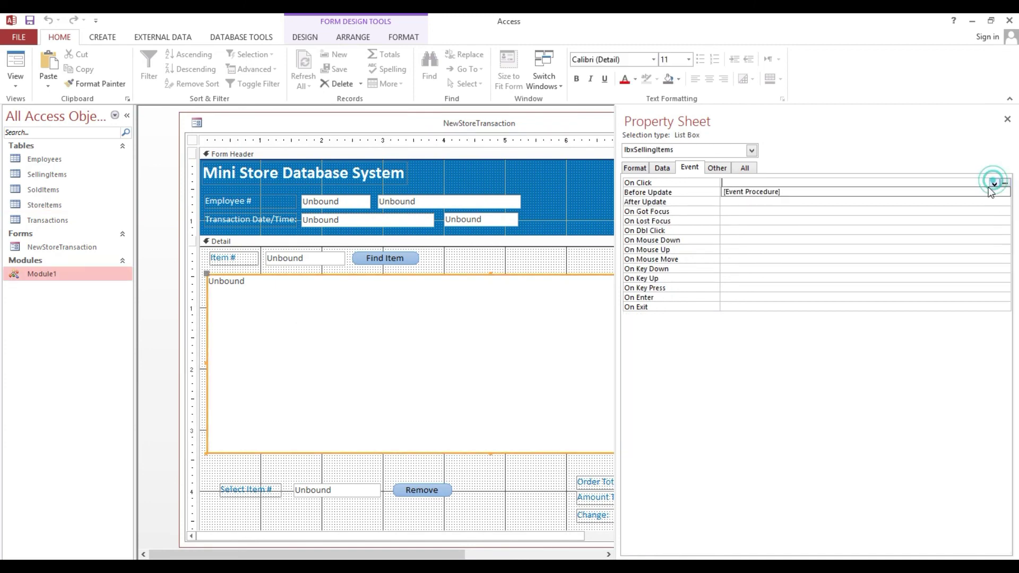
left_click(990, 191)
left_click(1005, 182)
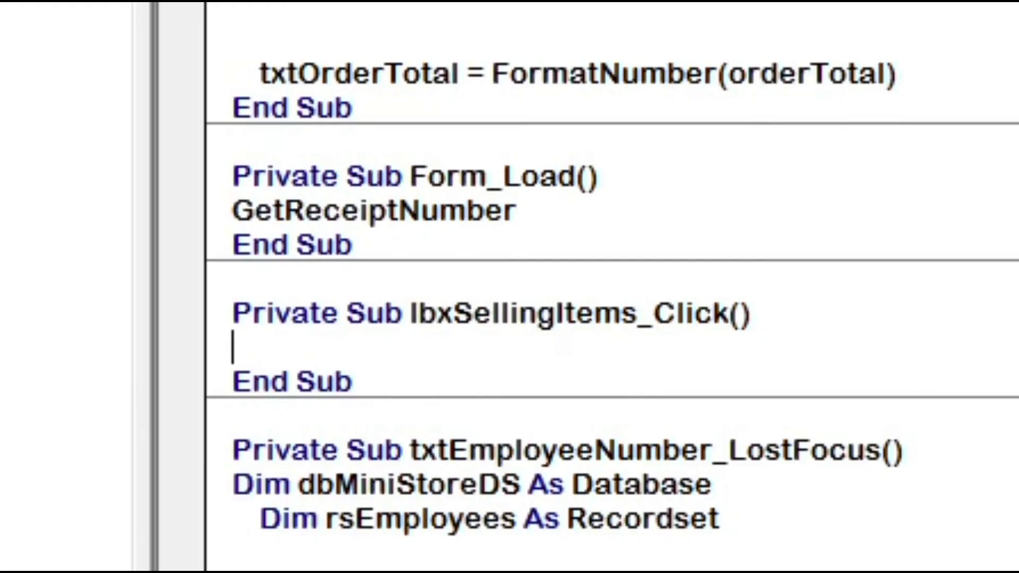
type("txtSelectedItemNumber = lbxSellingItems")
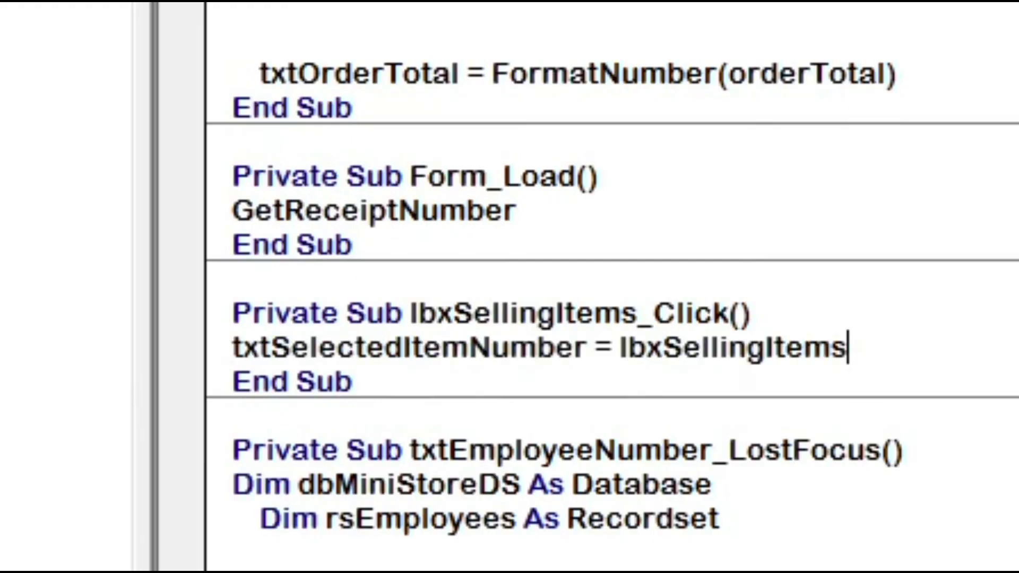
left_click(820, 232)
left_click(988, 357)
left_click_drag(988, 356, 887, 368)
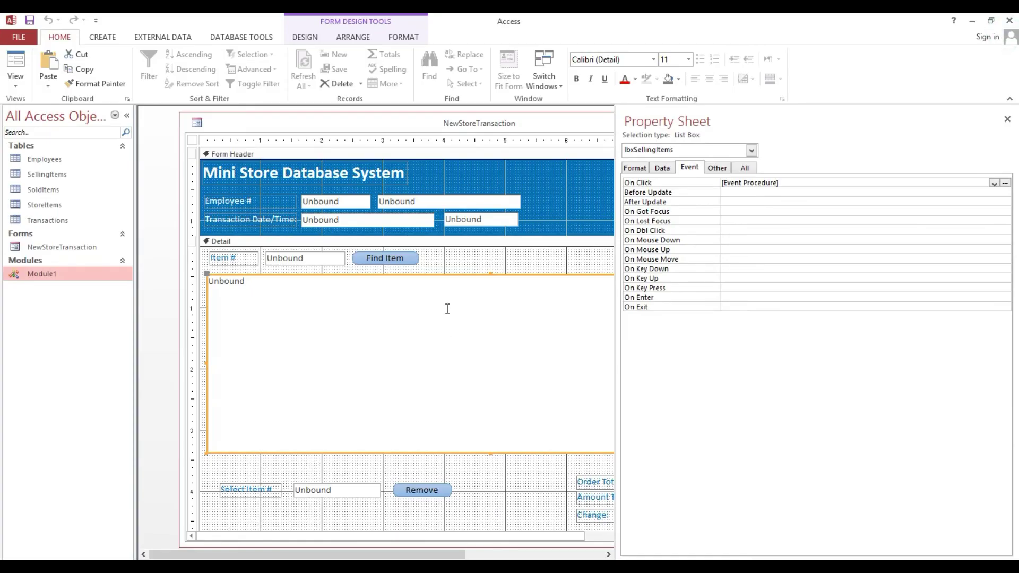
- In Form View, click the 100003 and 100008 rows to confirm Select Item # fills
left_click(12, 63)
left_click_drag(270, 126, 271, 100)
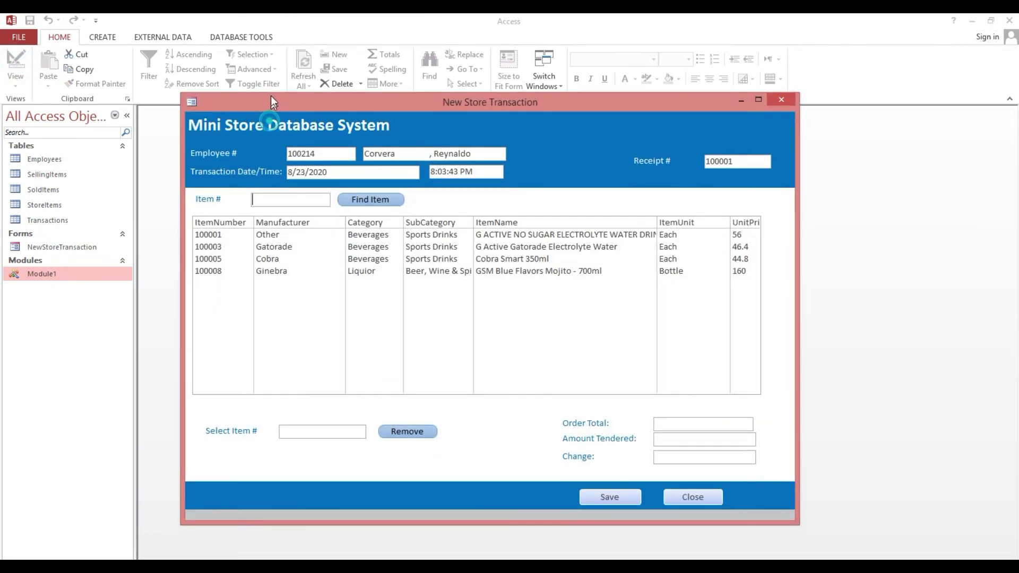
left_click(269, 244)
left_click(268, 428)
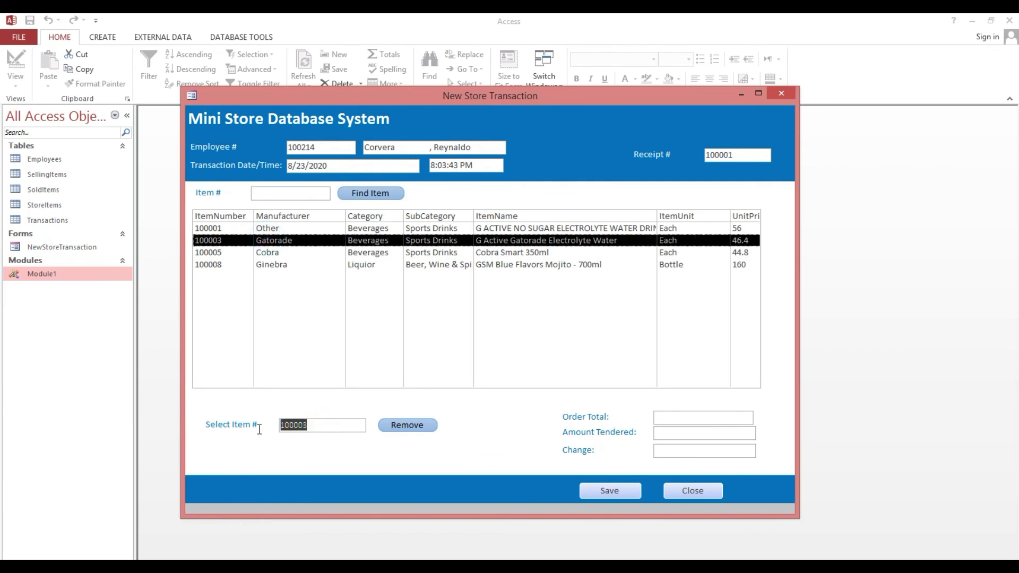
left_click(277, 269)
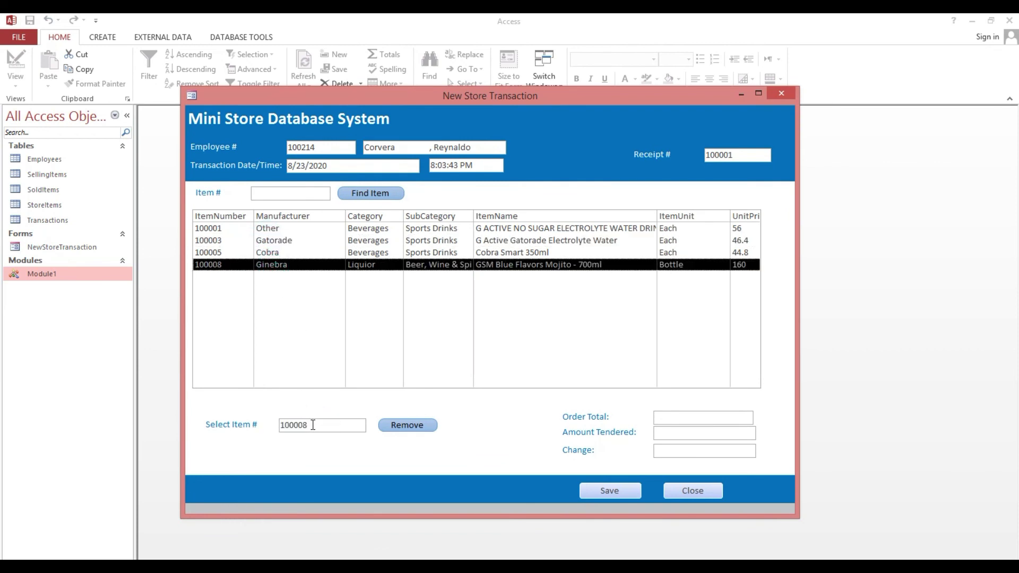
left_click(308, 424)
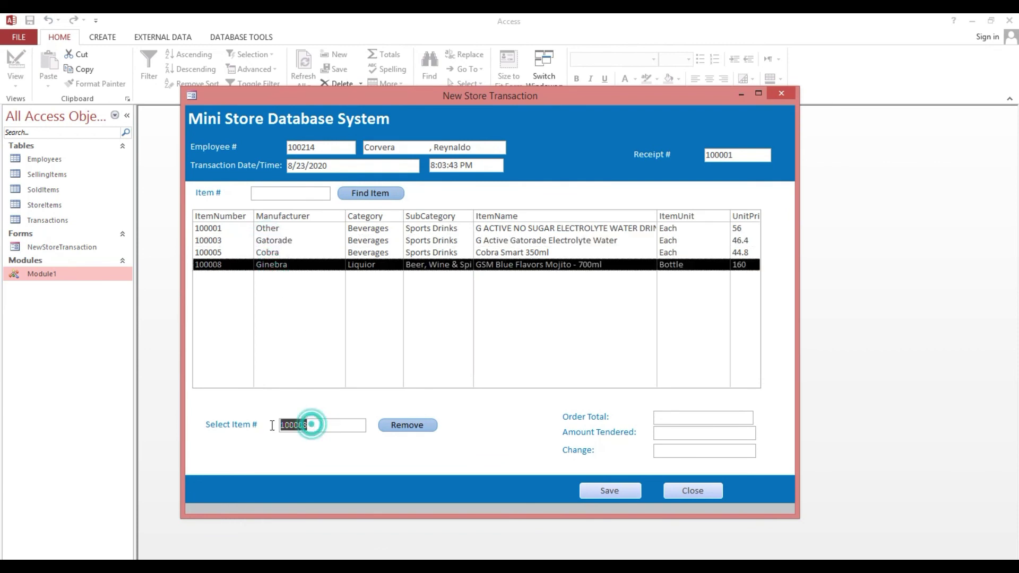
- Try removing item 100008, then return the form to Design View
left_click(418, 430)
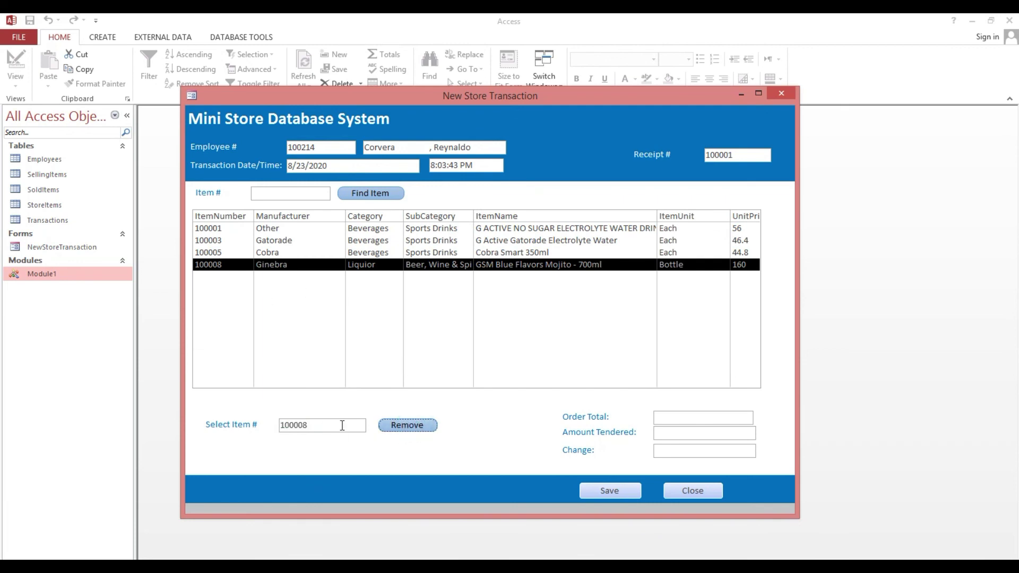
right_click(542, 118)
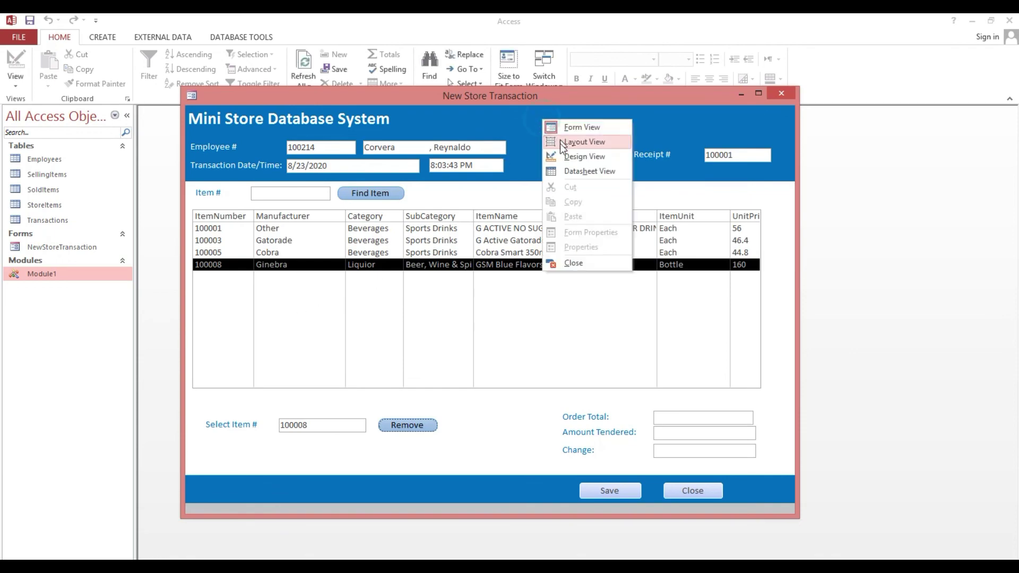
left_click(574, 154)
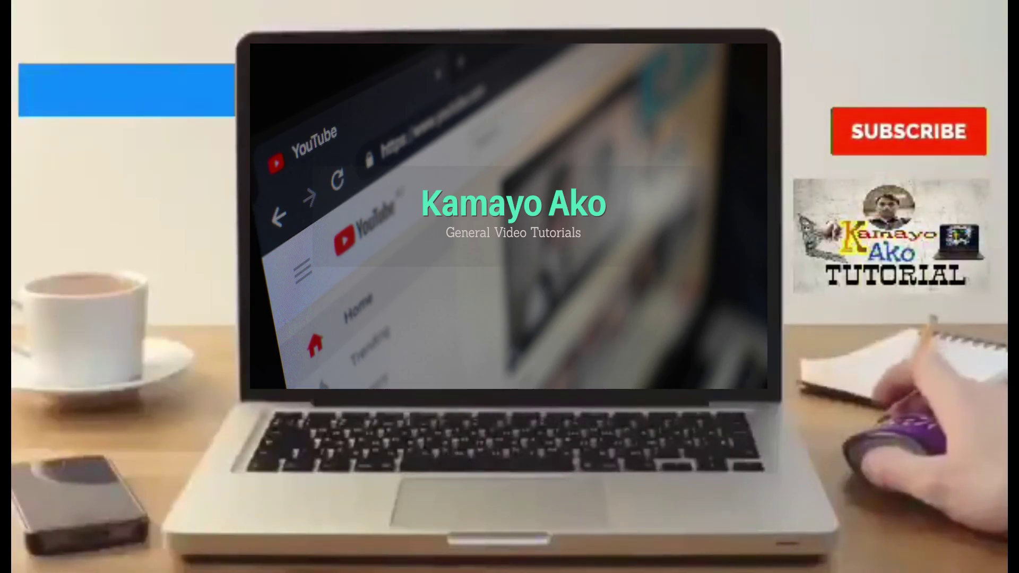